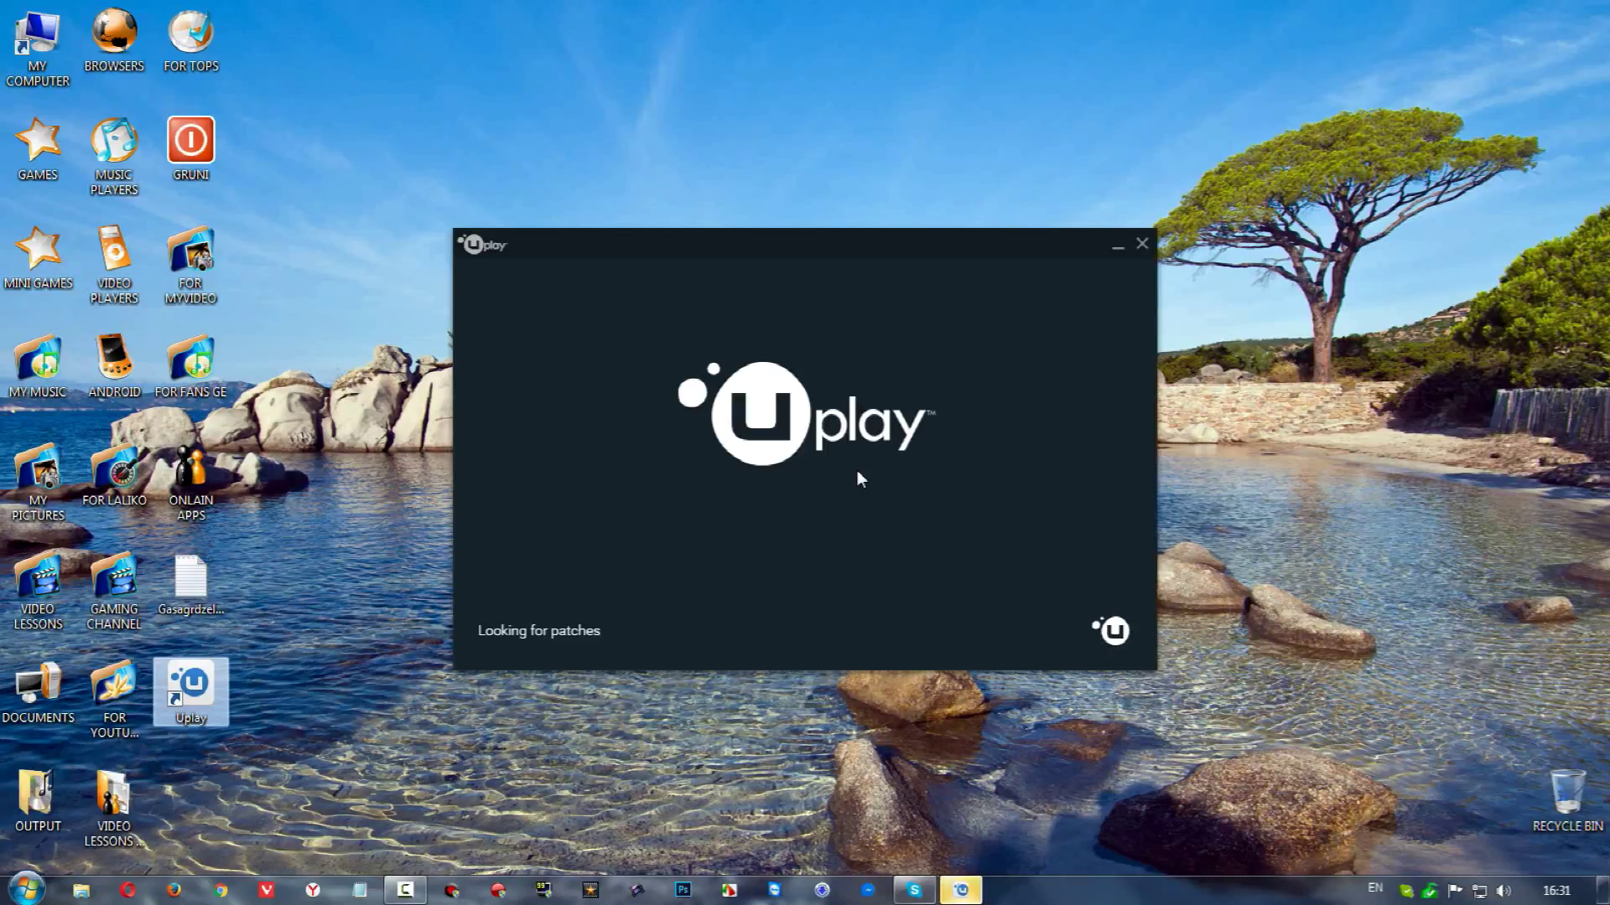
Move the Uplay Log in window slightly to the left
left_click_drag(889, 243, 852, 243)
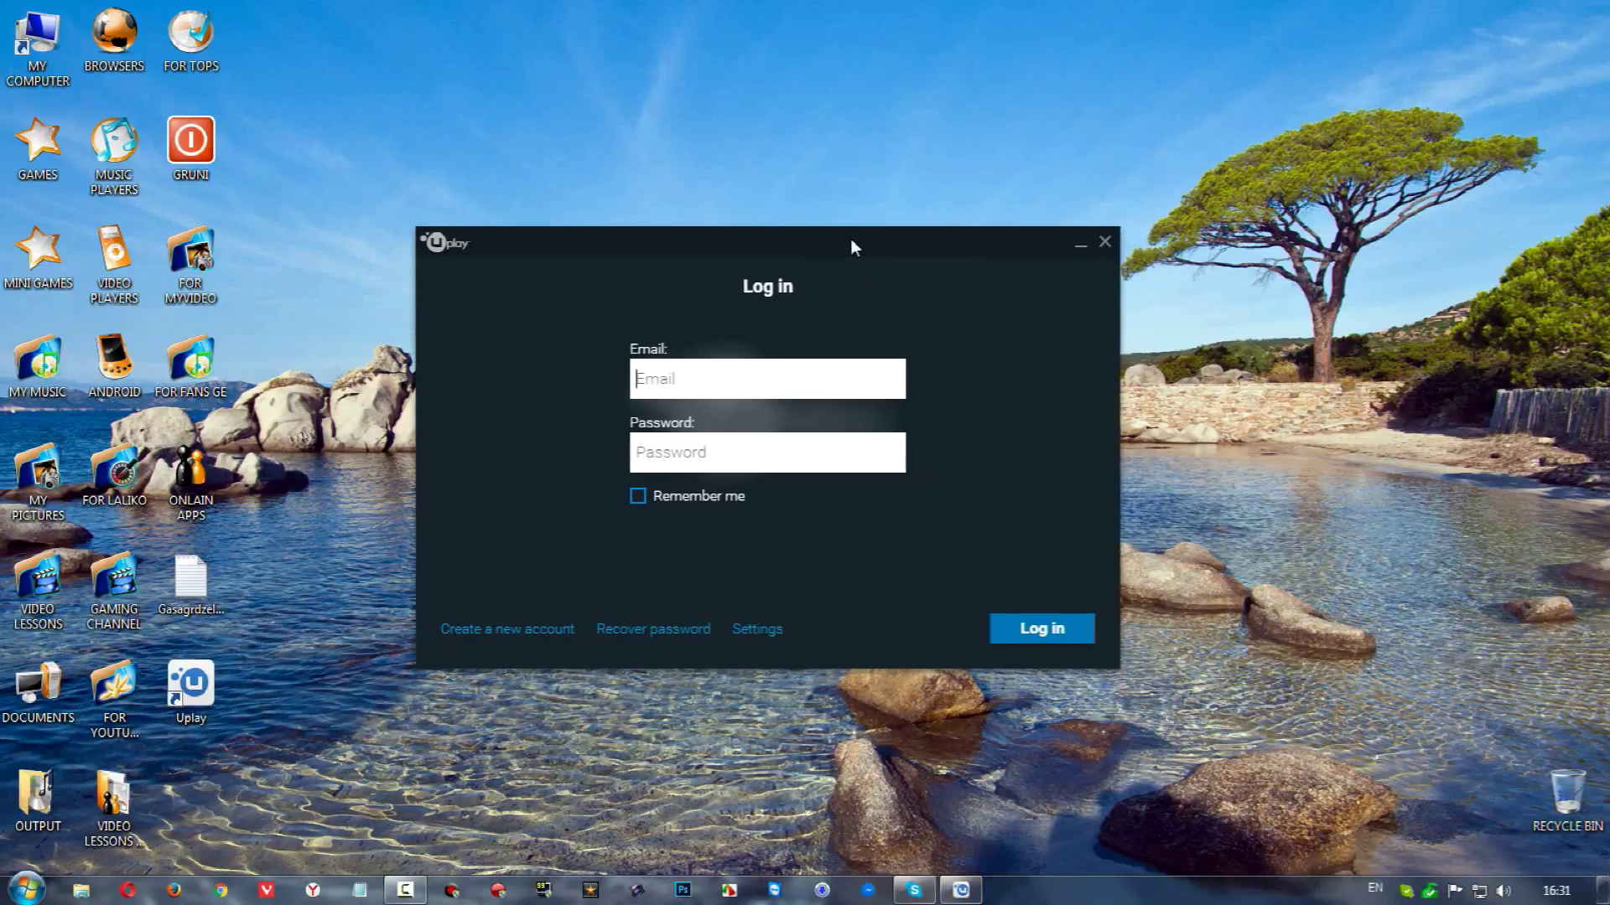
Start a new account and enter a username, the email address and a password
left_click(488, 633)
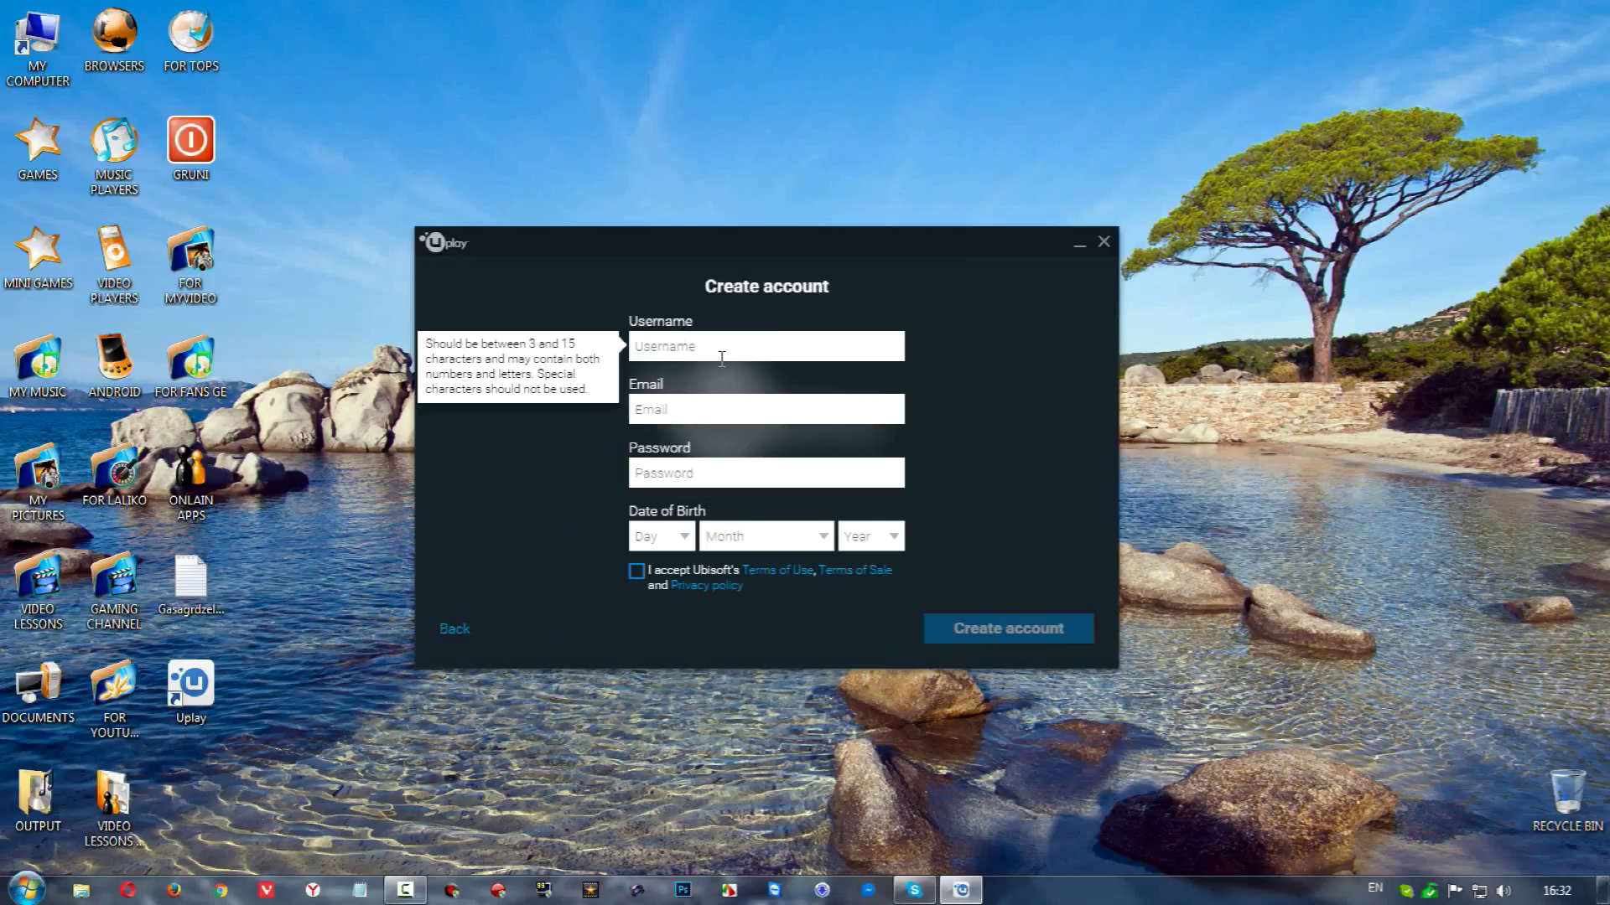
type("HD")
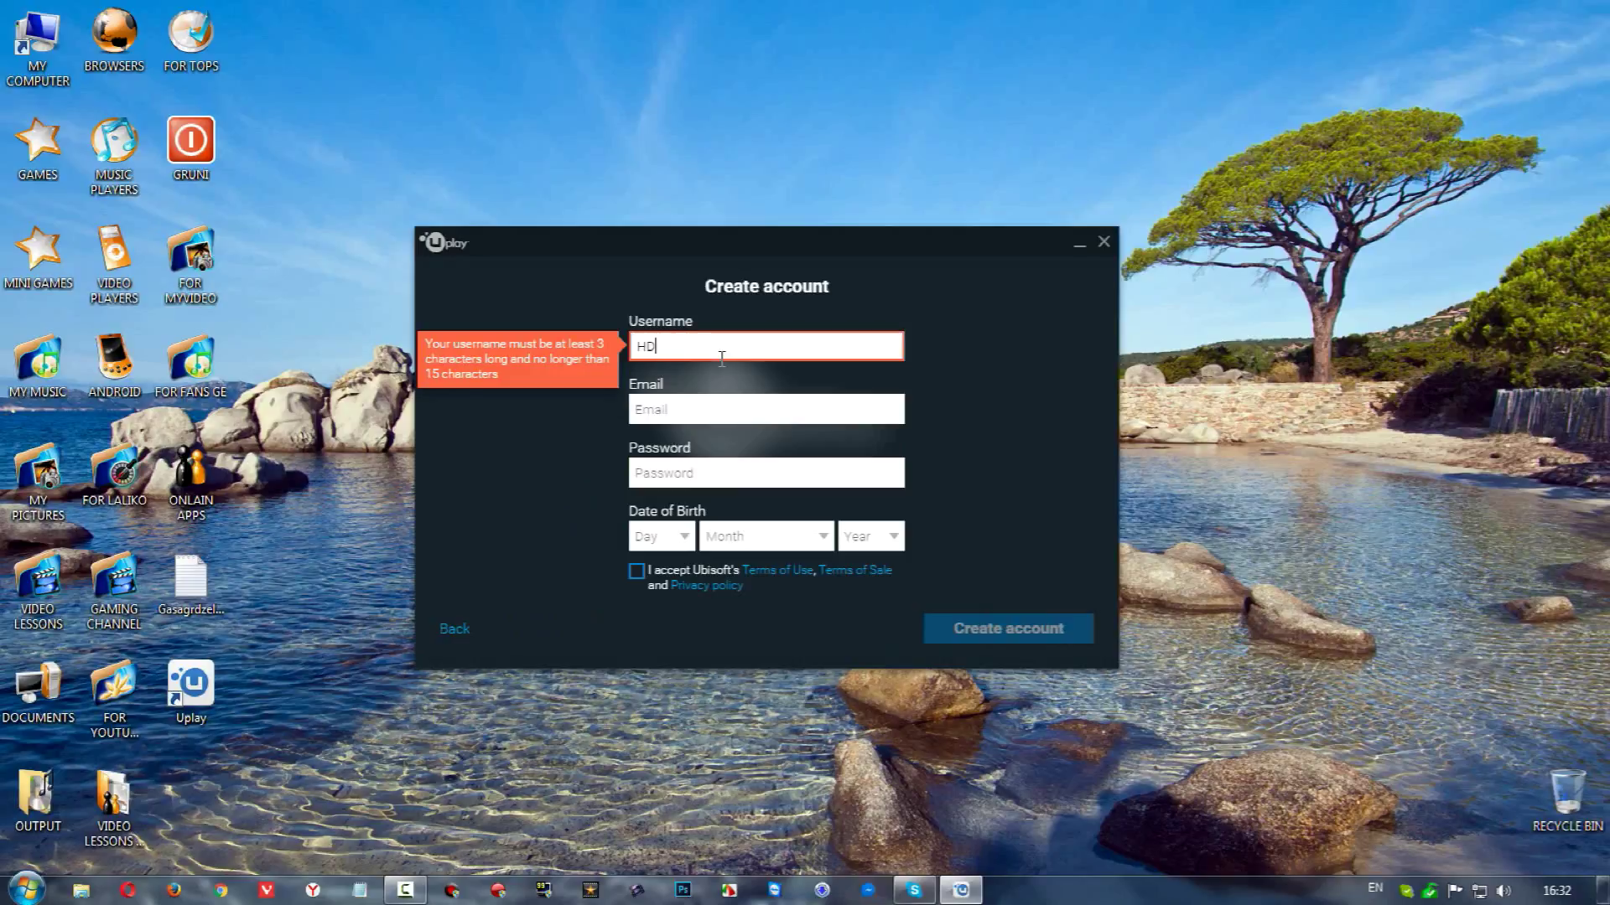
type("Gaming72")
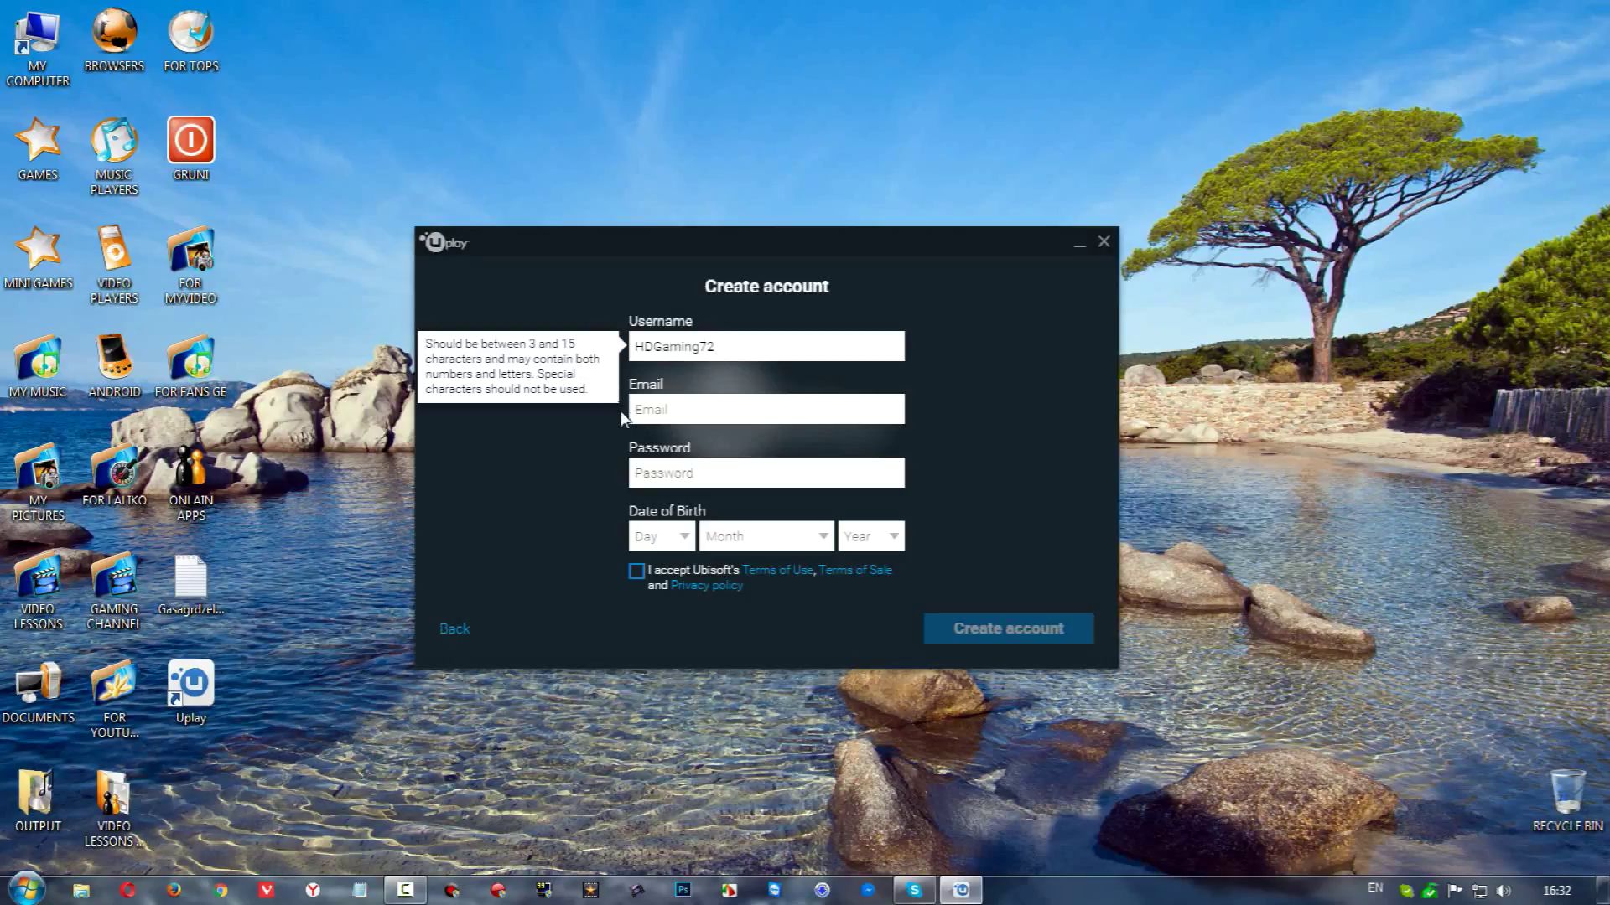
left_click(663, 410)
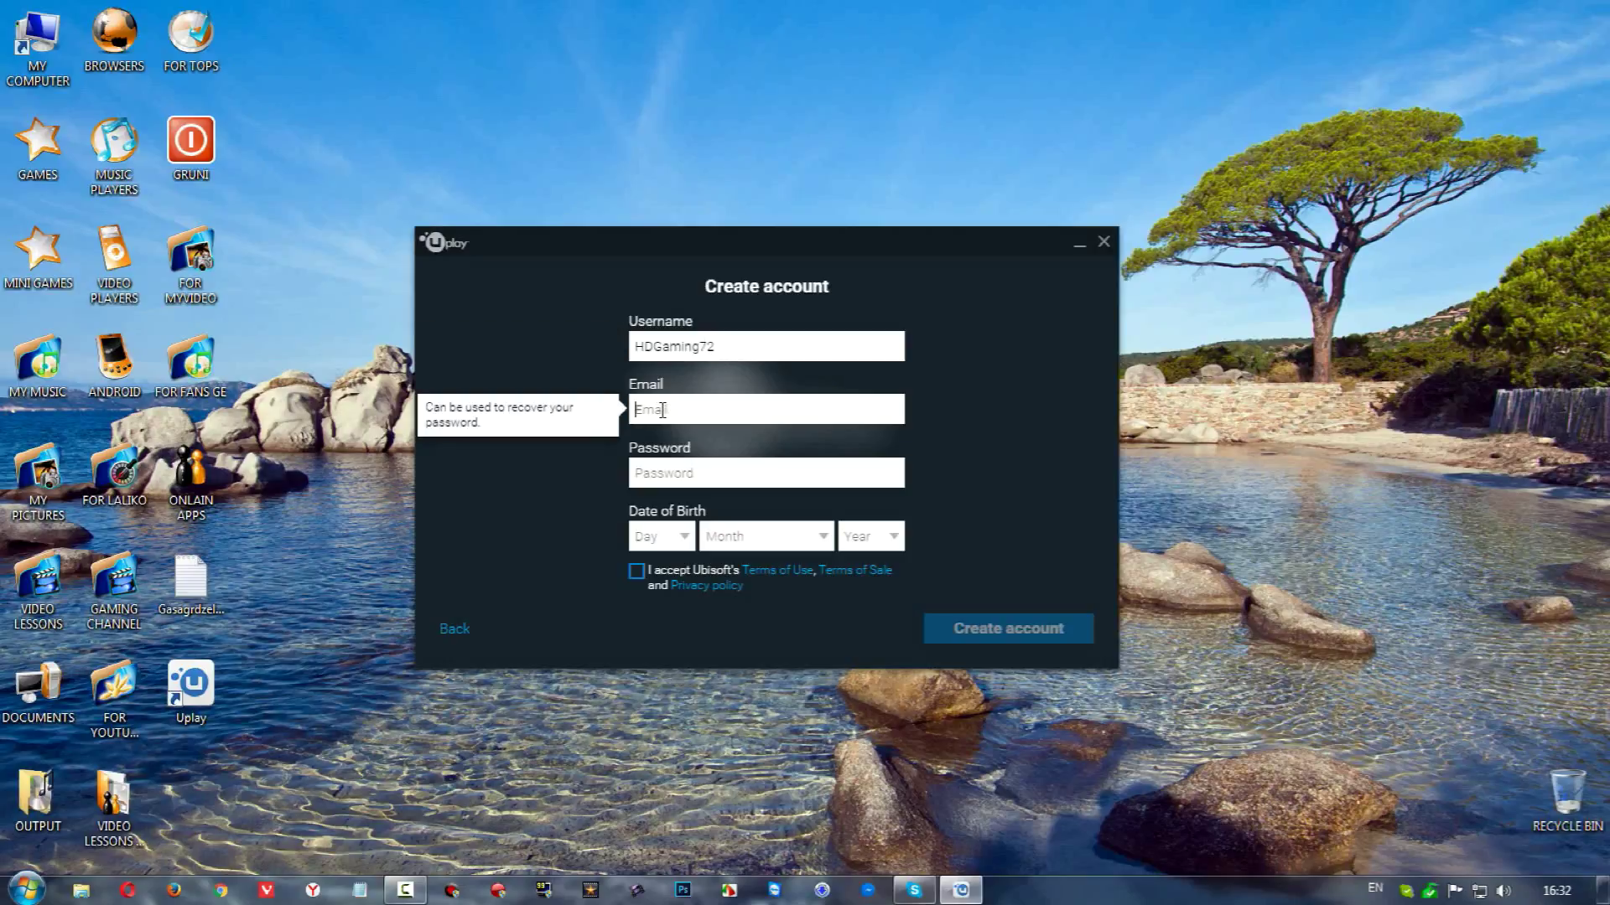
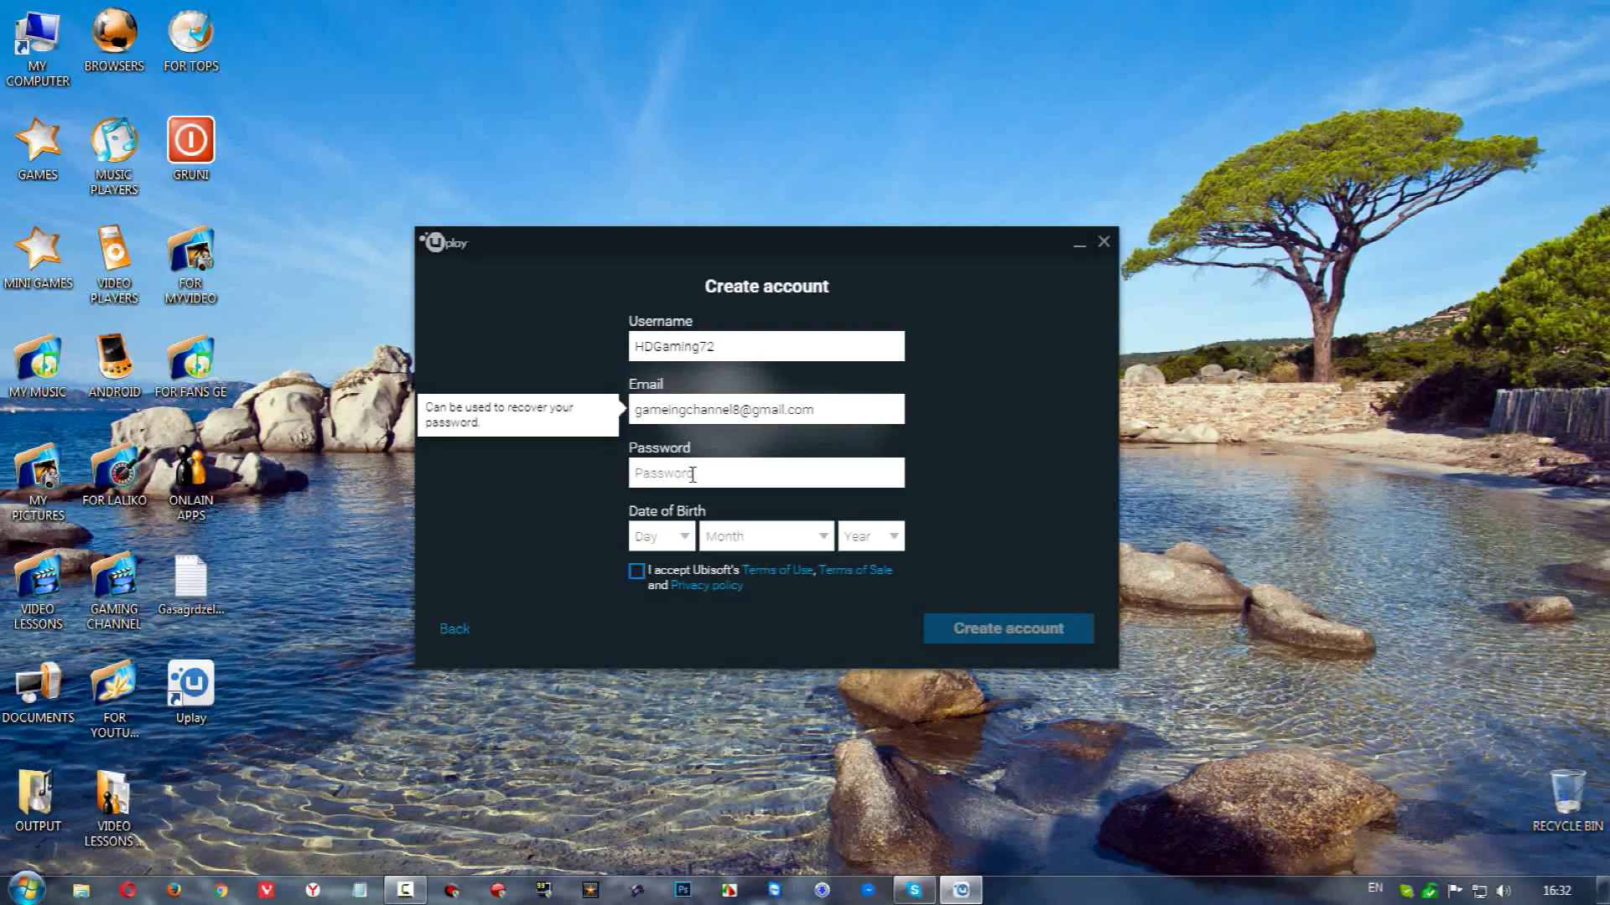
left_click(692, 475)
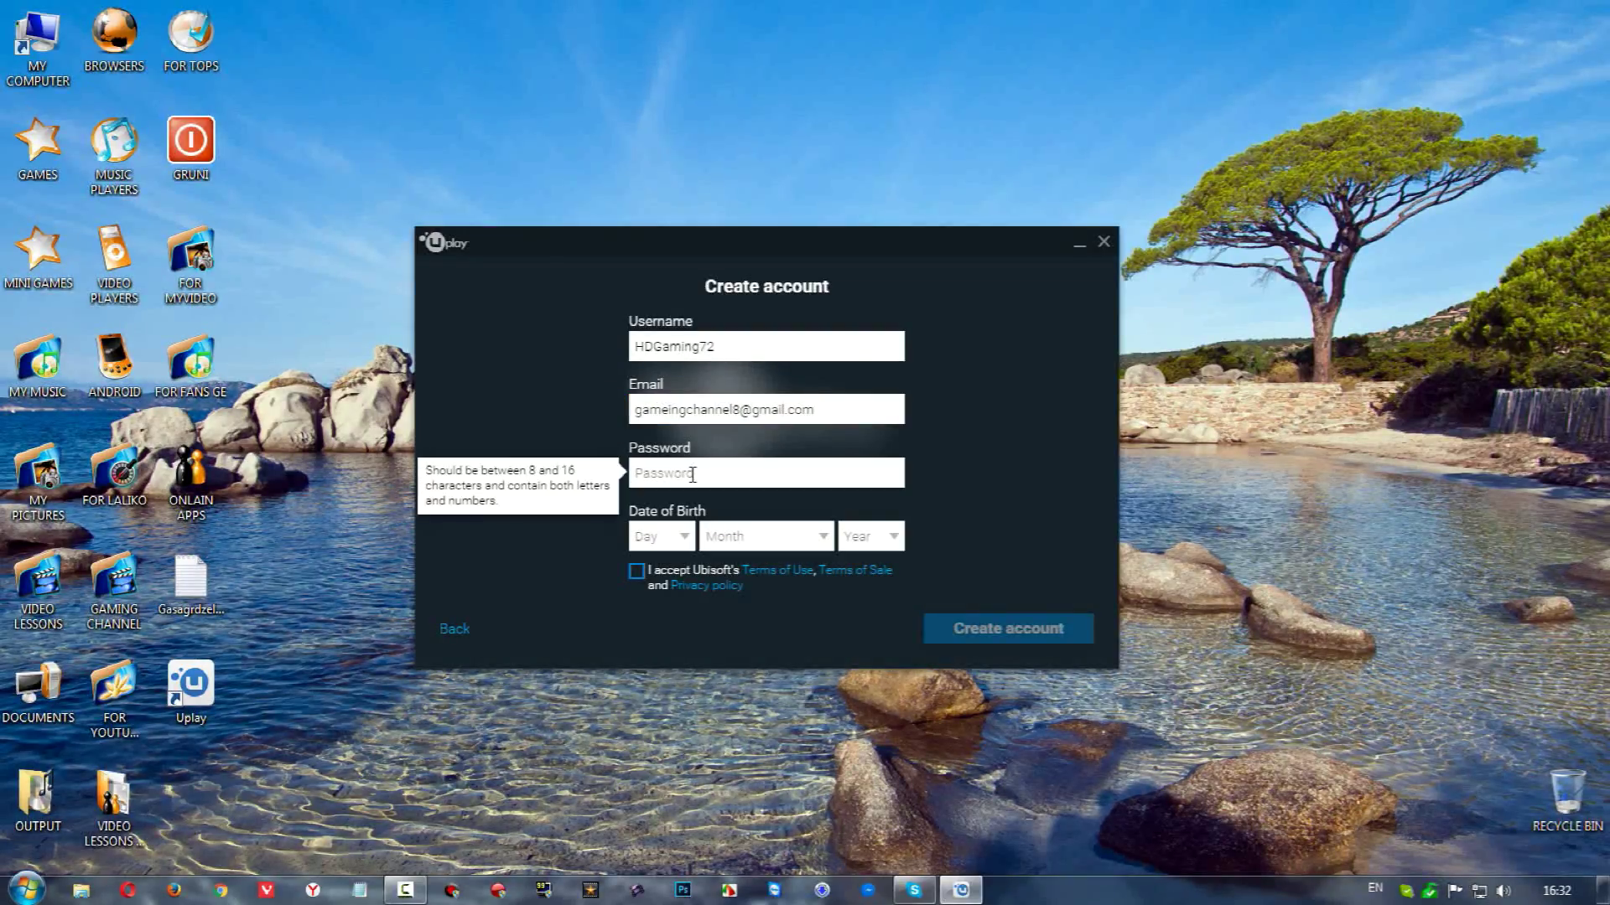
type("•••••")
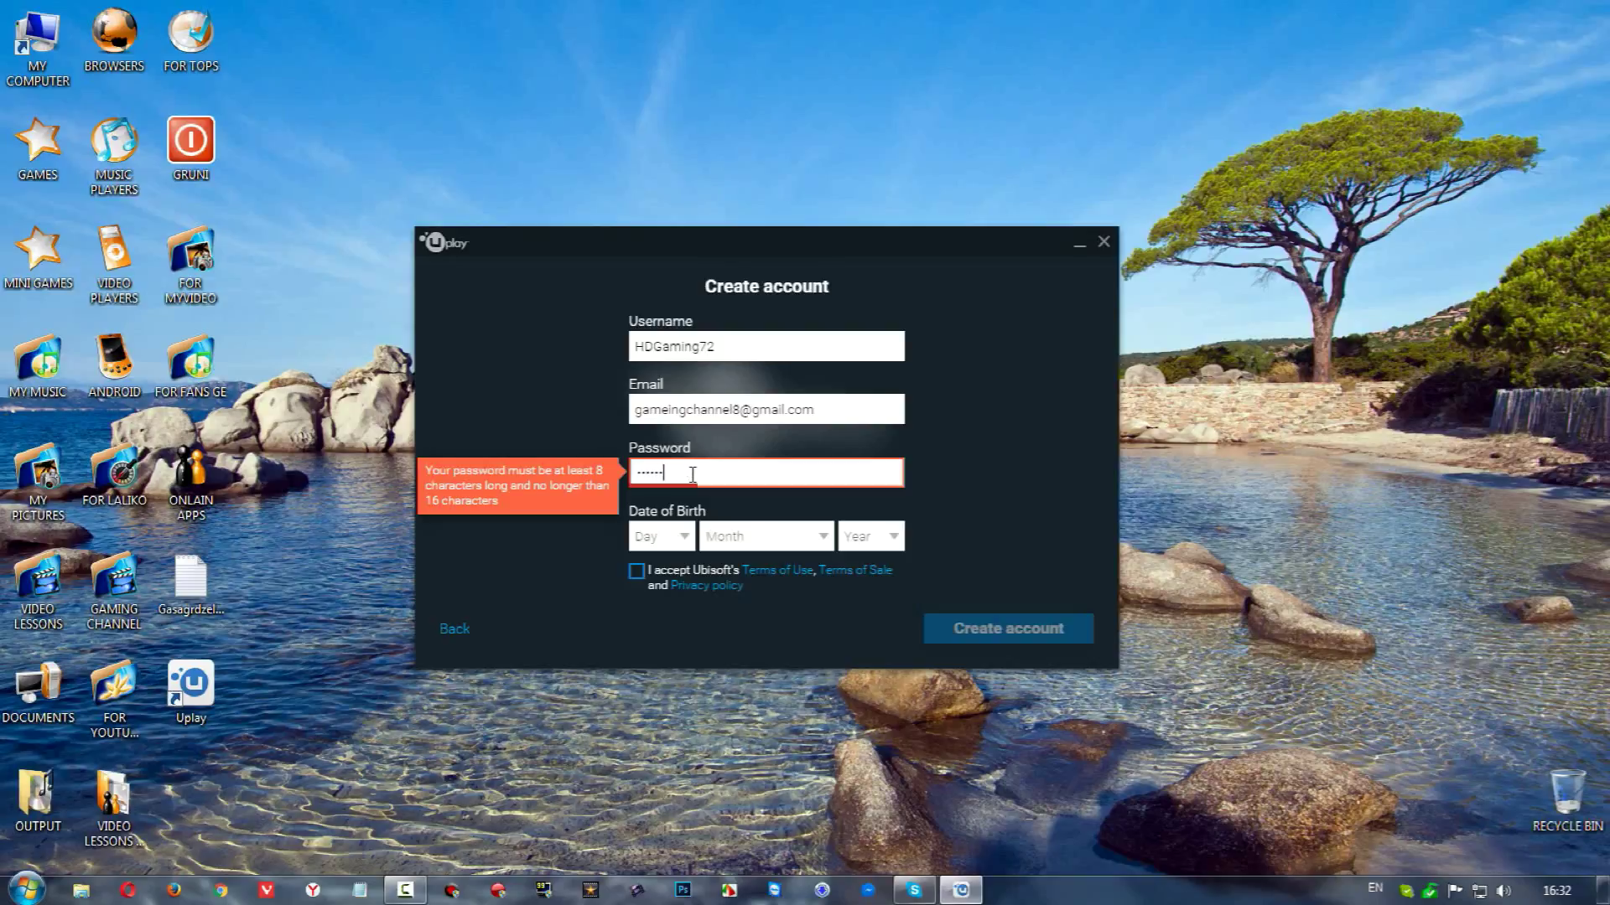
type("••••••••")
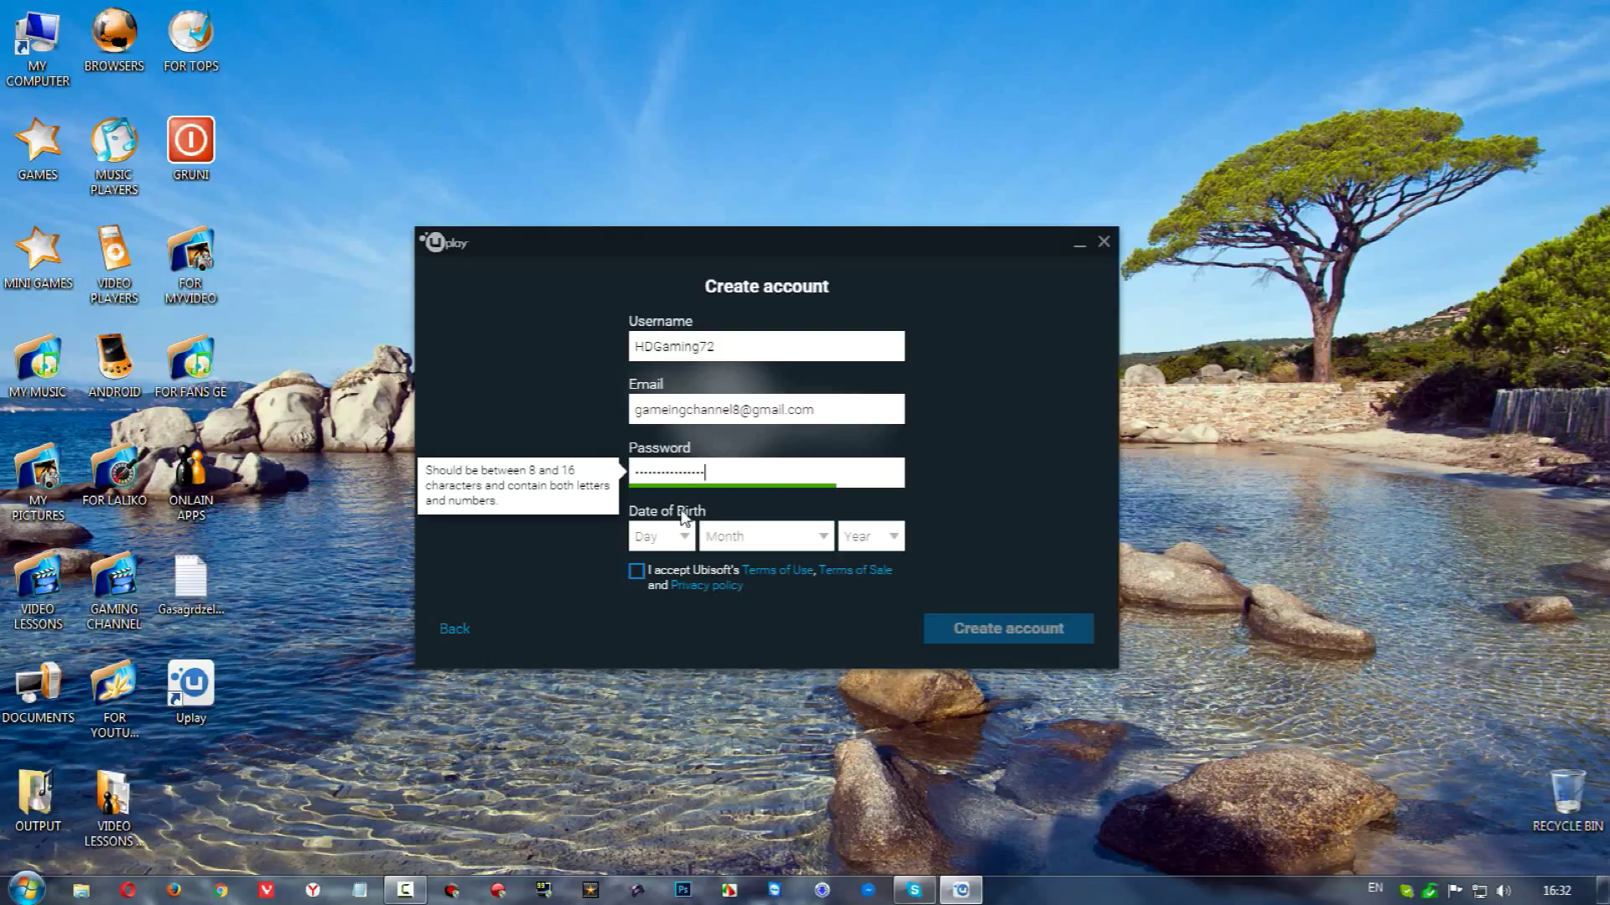
left_click(681, 537)
scroll(675, 499, "down", 5)
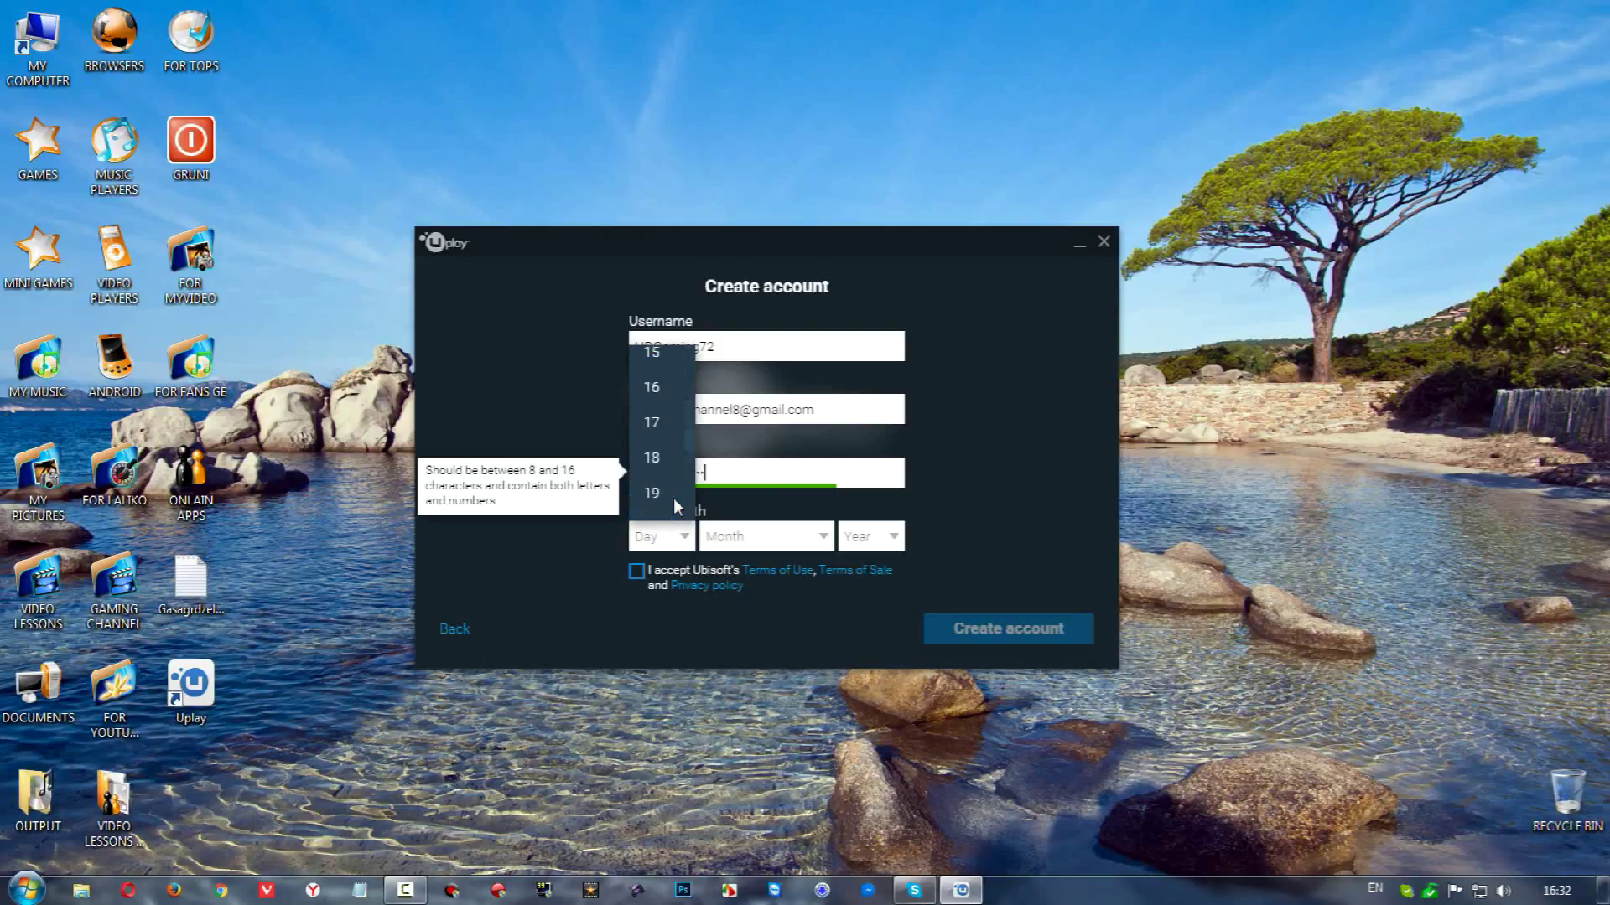
scroll(675, 478, "down", 3)
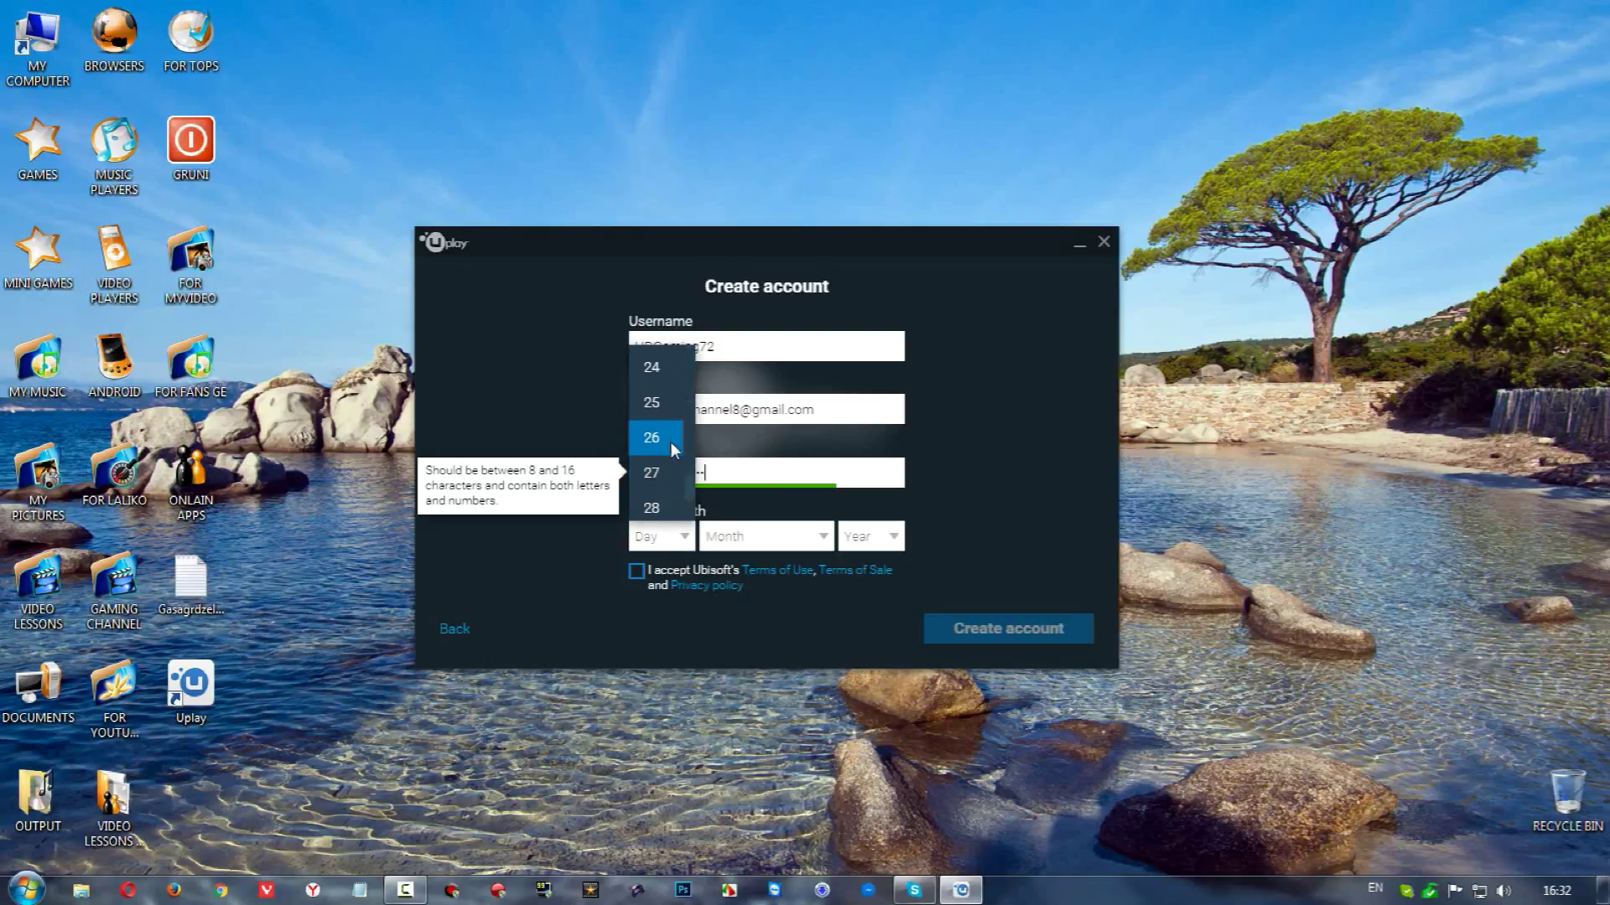
left_click(684, 510)
left_click(757, 541)
scroll(754, 495, "down", 3)
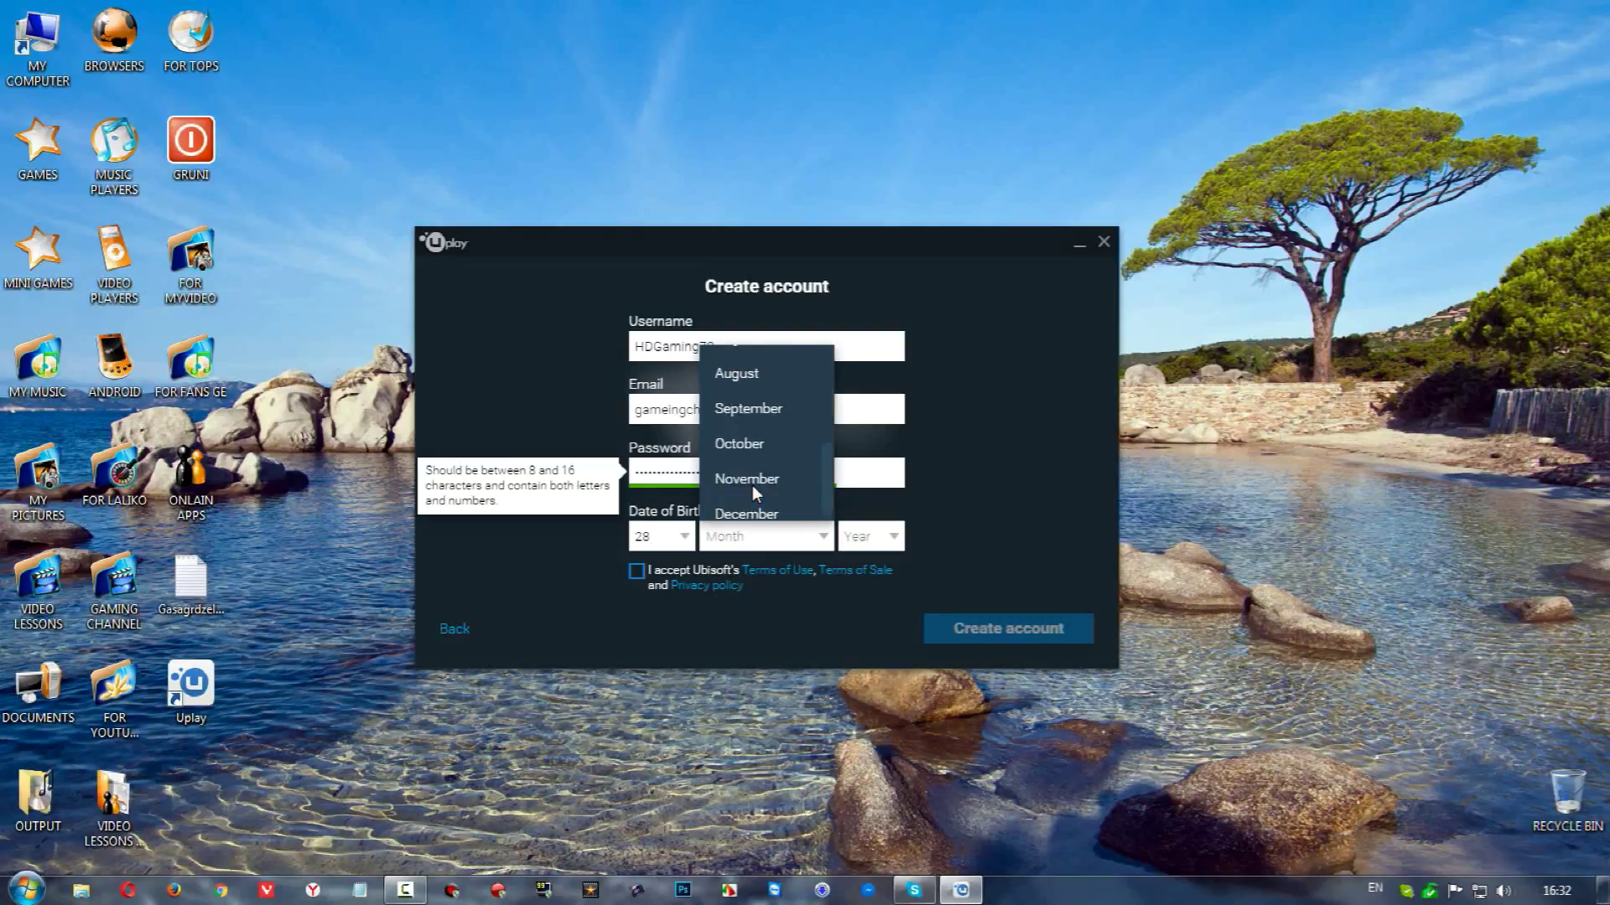
left_click(749, 513)
left_click(872, 536)
scroll(869, 462, "down", 2)
scroll(871, 461, "down", 4)
scroll(879, 452, "up", 3)
scroll(881, 457, "up", 1)
scroll(879, 446, "up", 2)
left_click(878, 442)
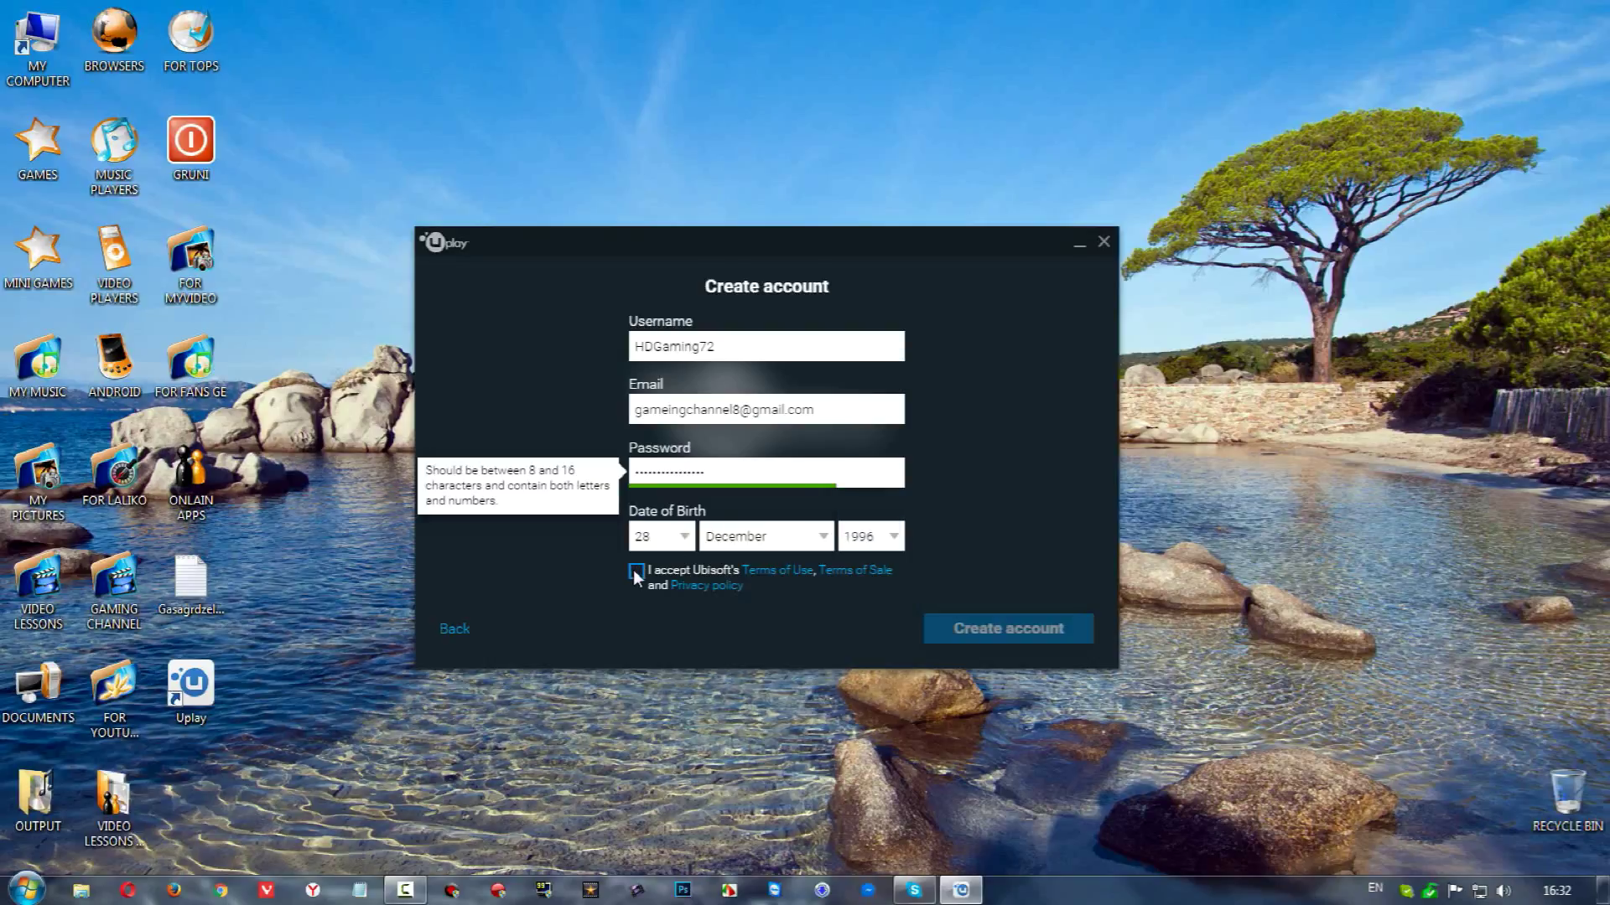
left_click(635, 572)
left_click(979, 629)
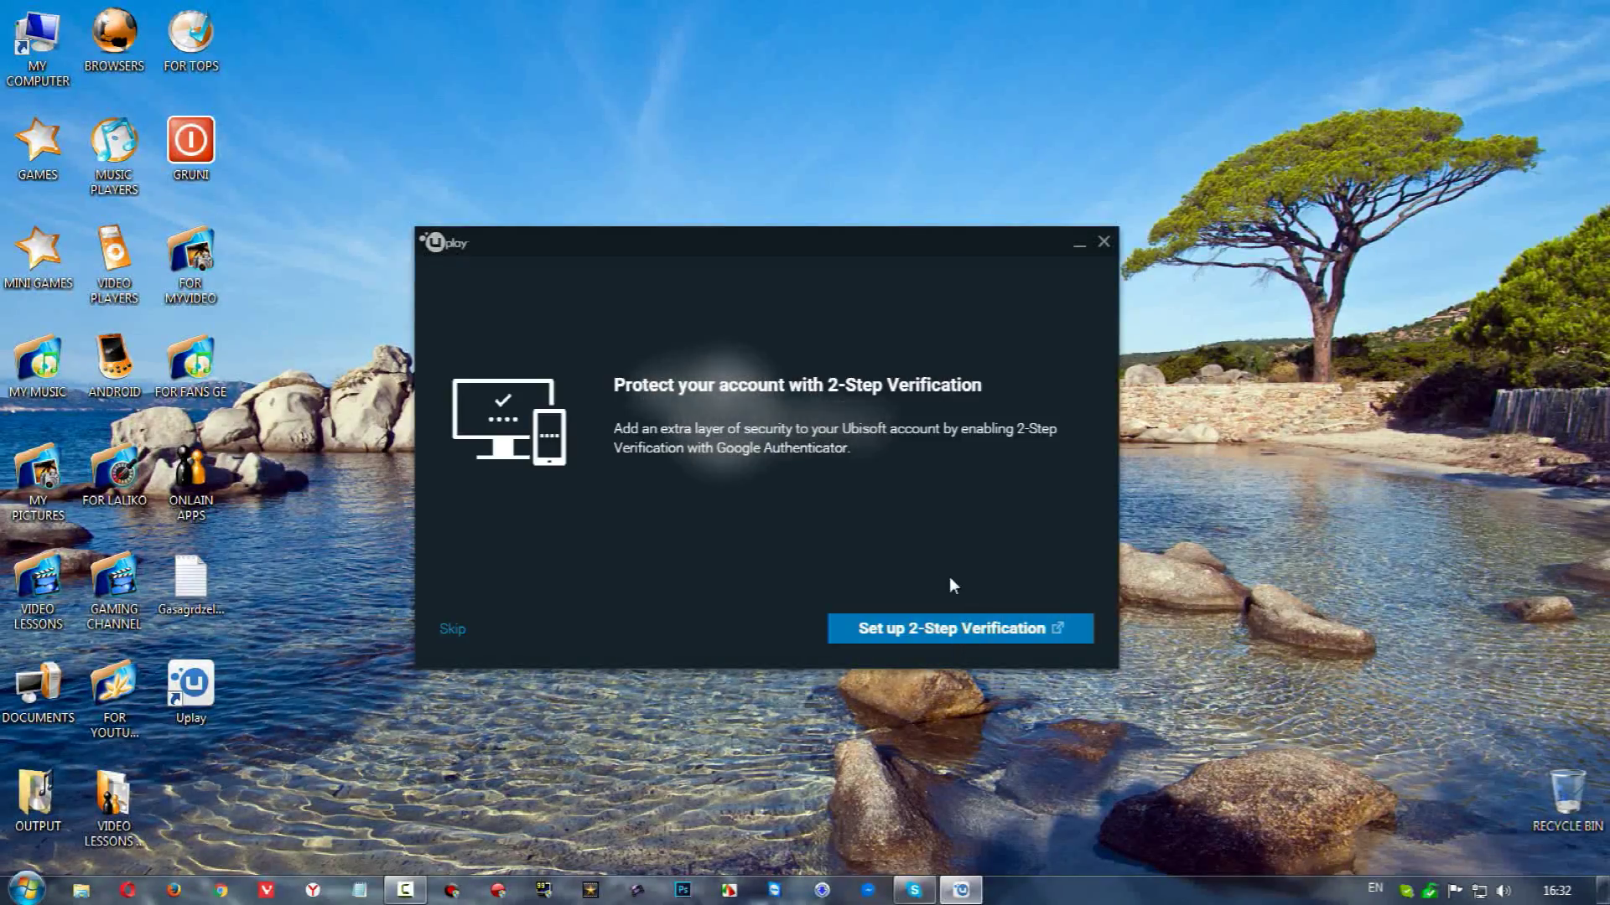
Choose to set up 2-Step Verification, opening the Security Settings page in the browser
left_click(928, 632)
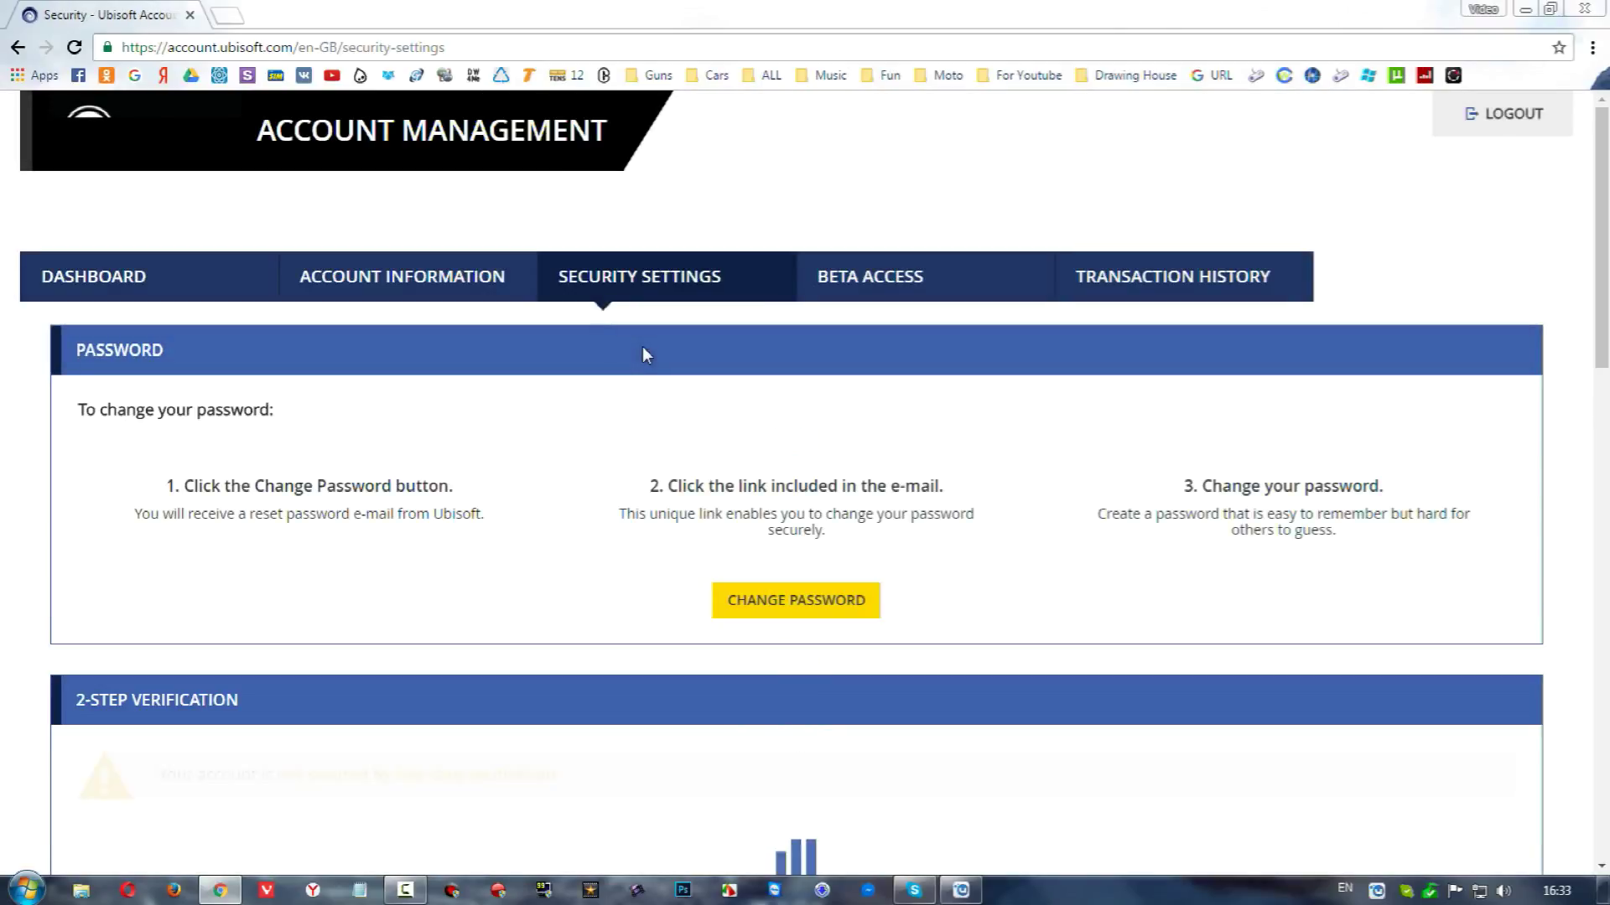
Activate two-step verification and continue past Steps 1 and 2 to the Validation step
scroll(643, 345, "down", 1)
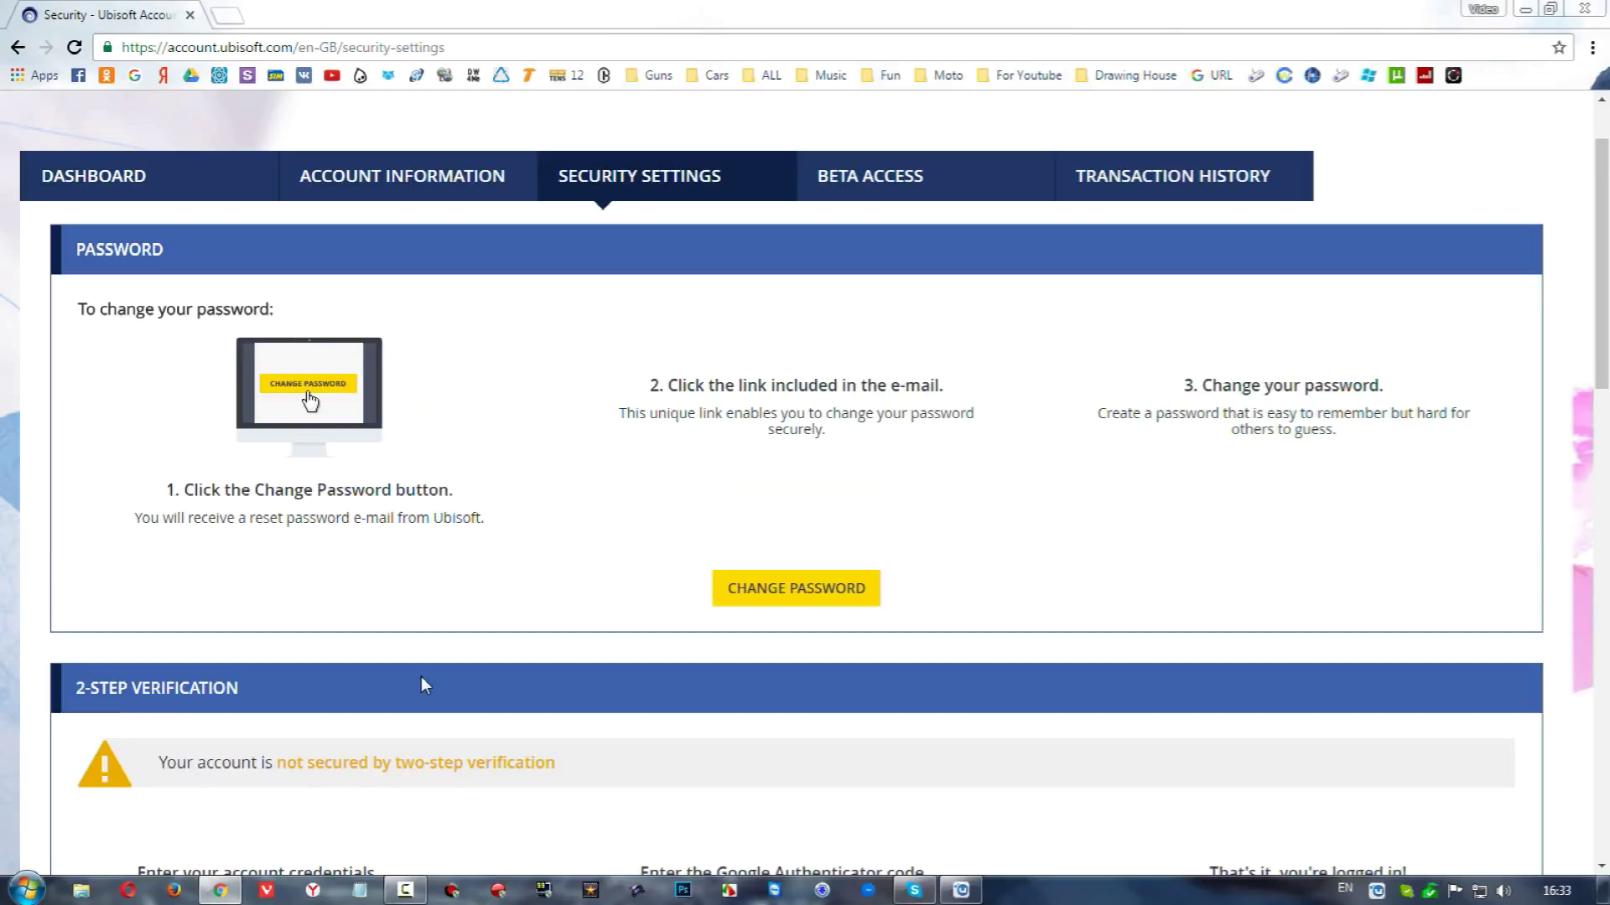
scroll(424, 677, "down", 6)
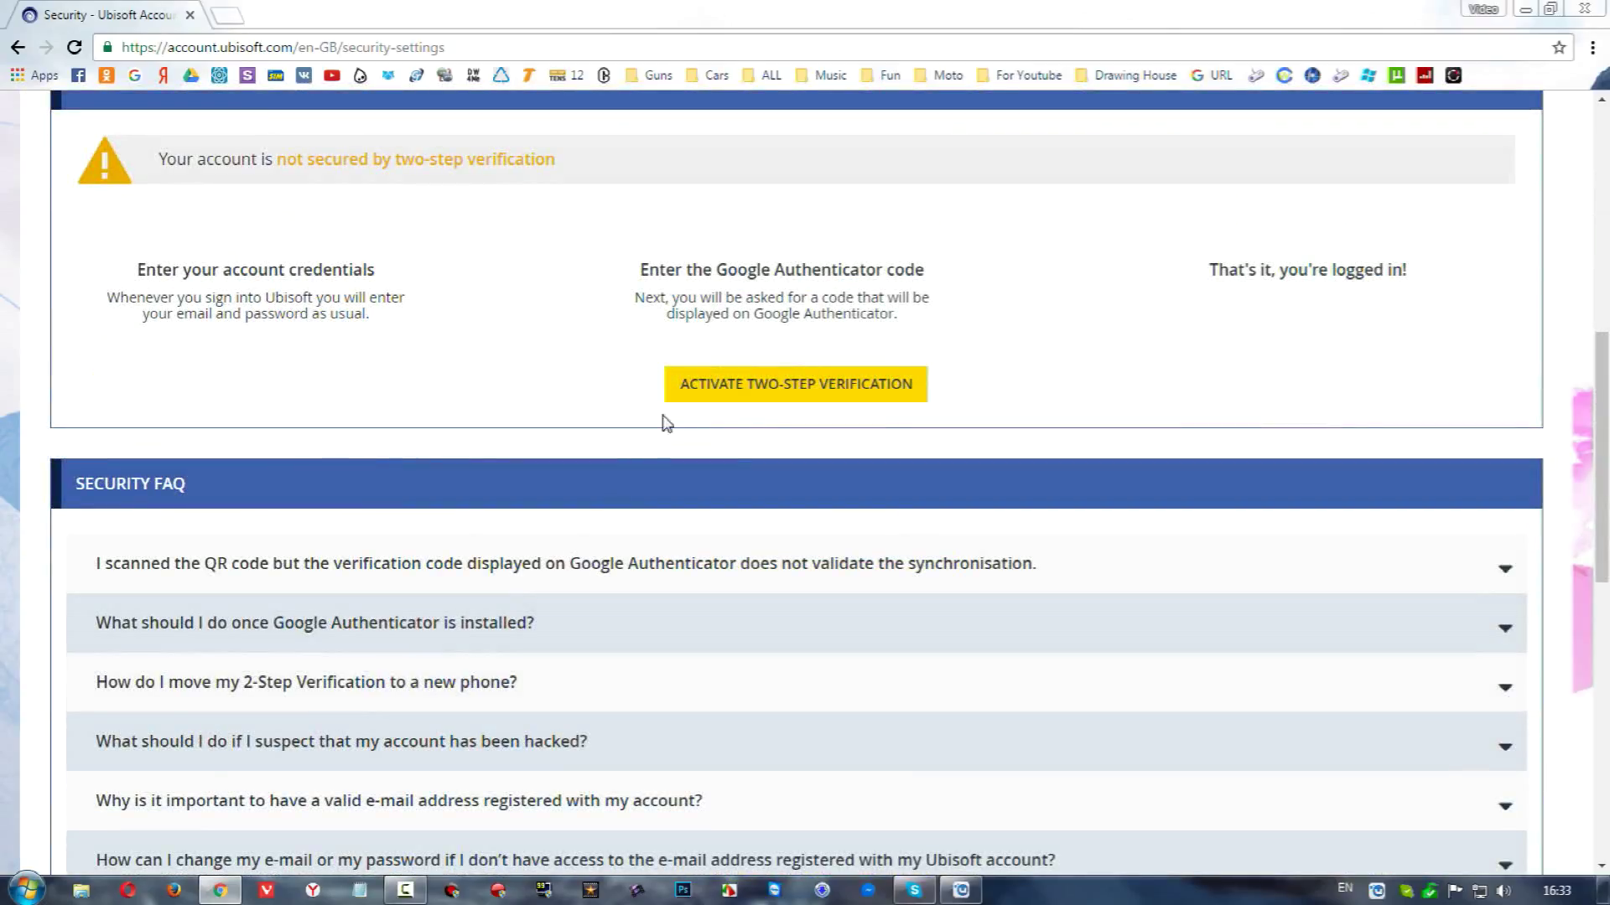
left_click(698, 406)
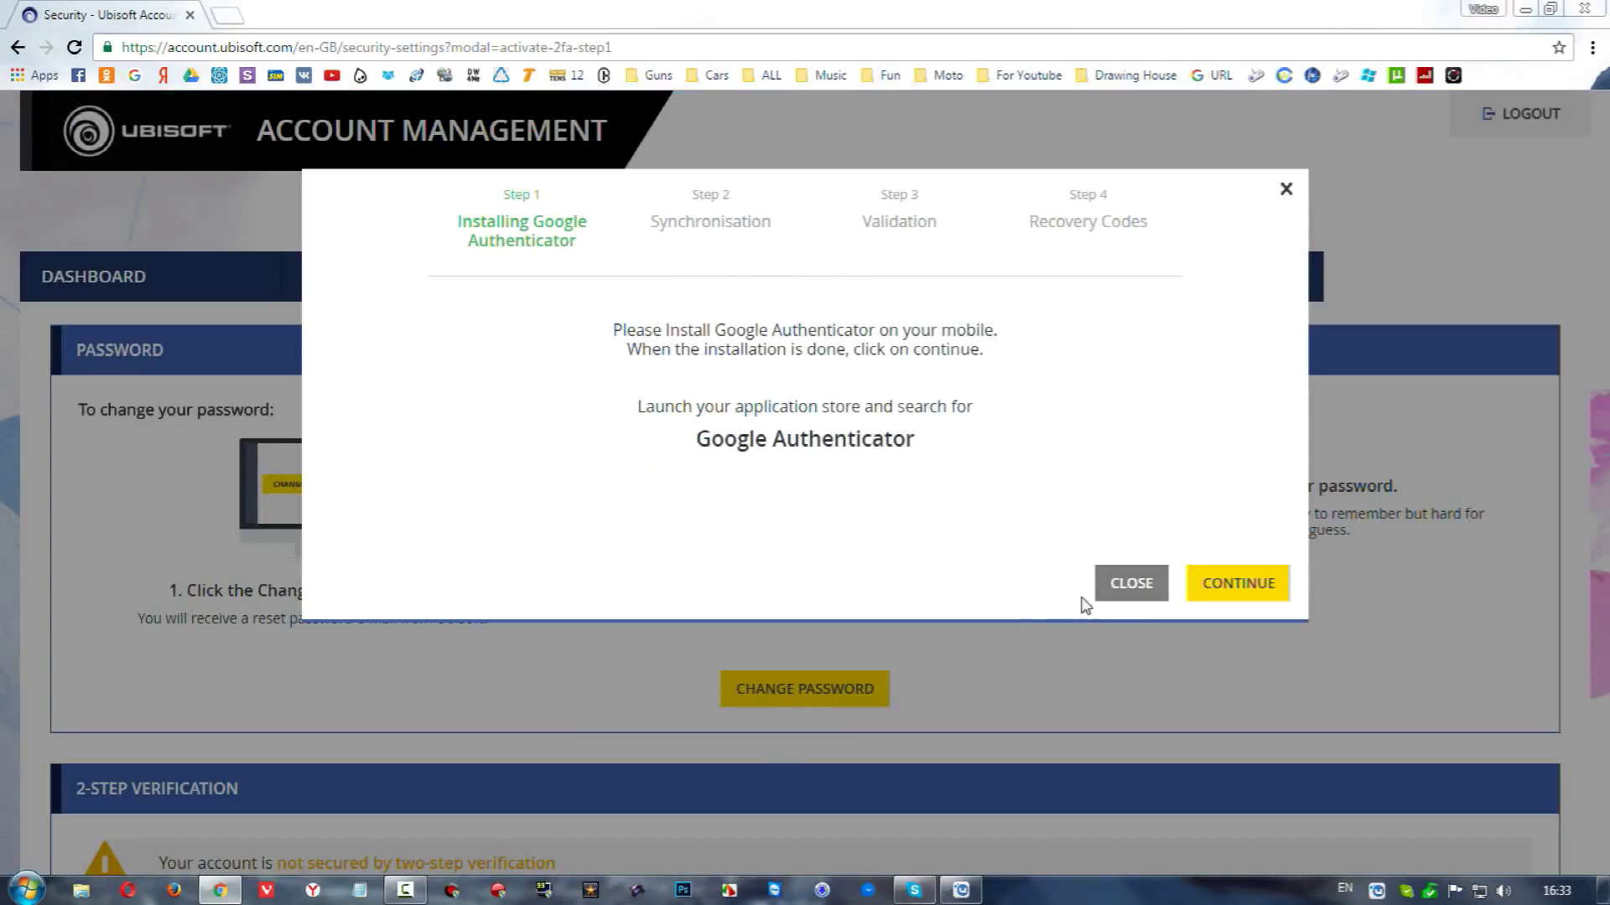
left_click(1114, 587)
scroll(808, 690, "down", 7)
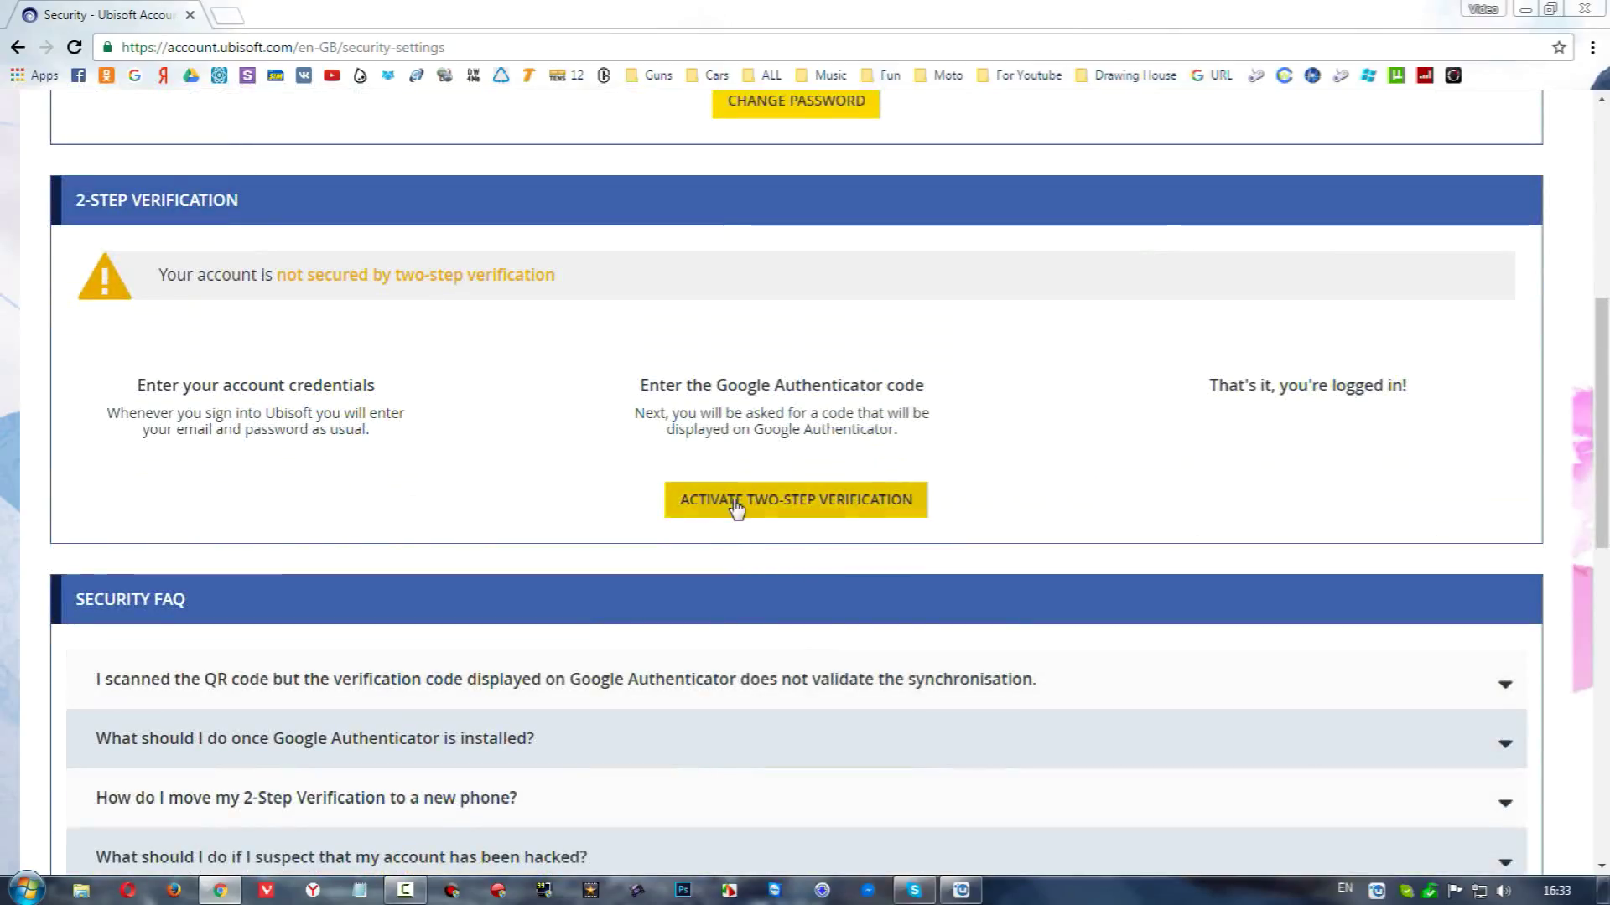
left_click(769, 502)
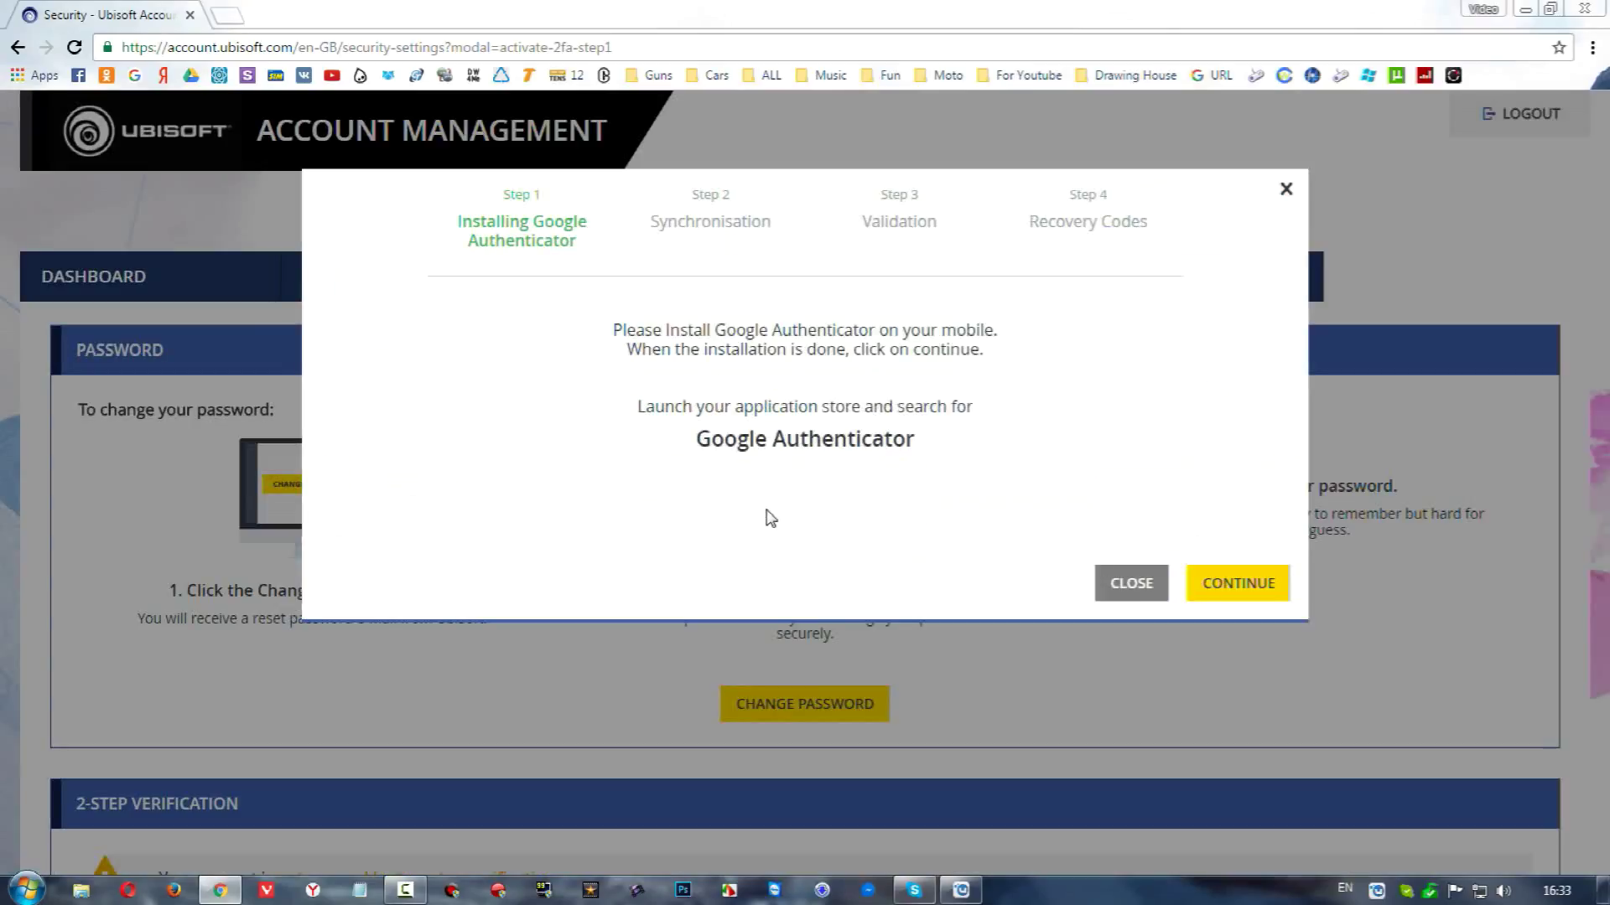
left_click(1231, 587)
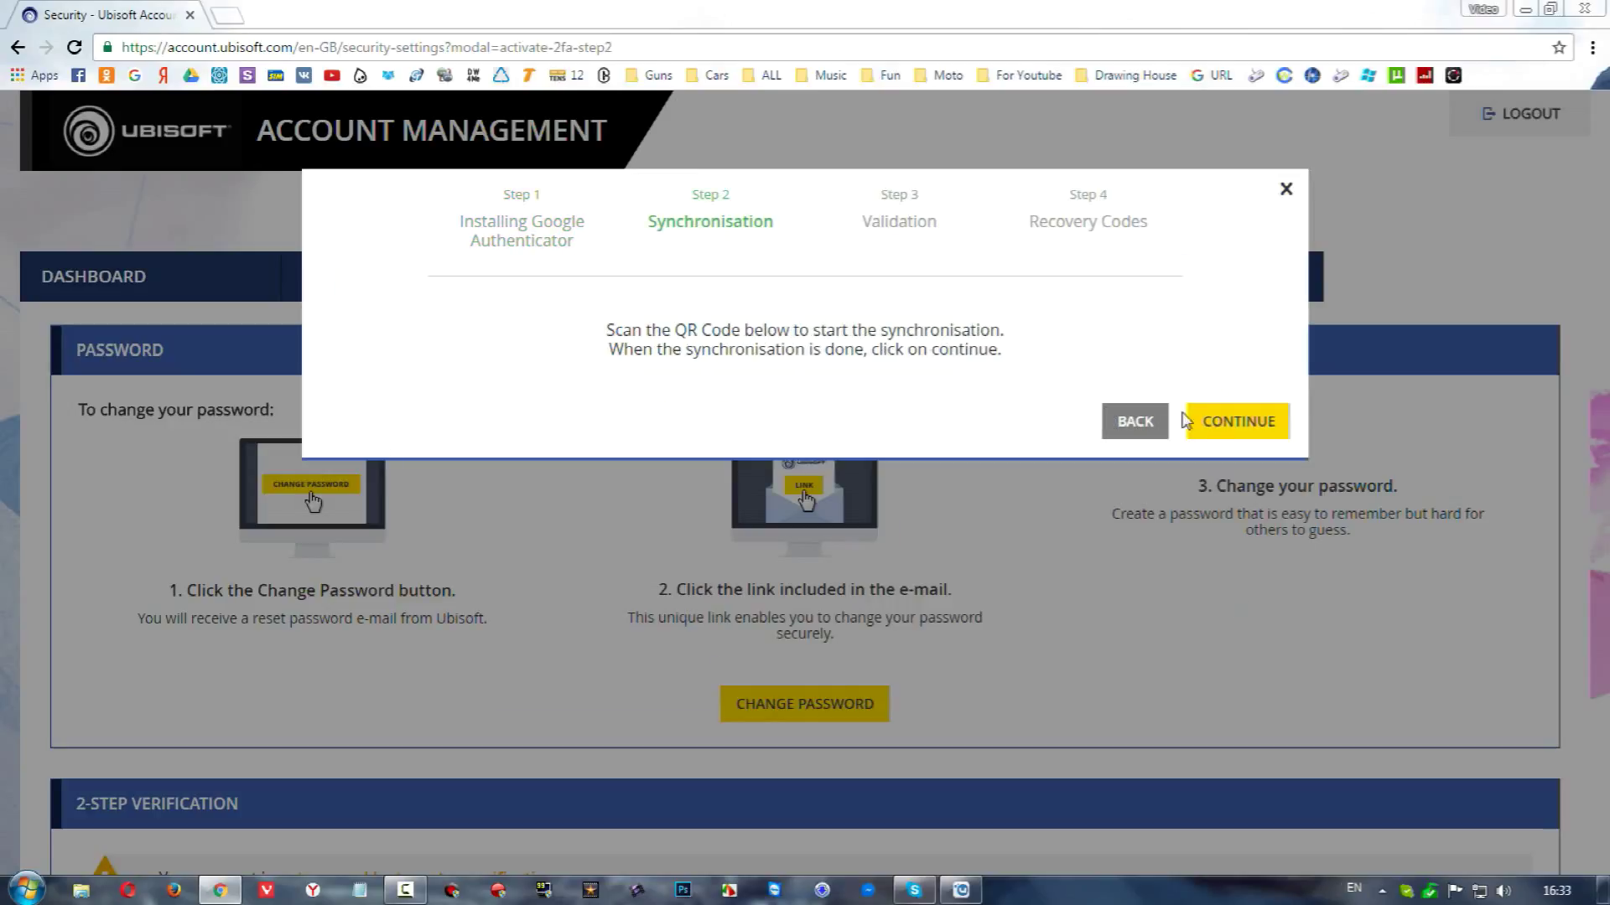
left_click(1237, 424)
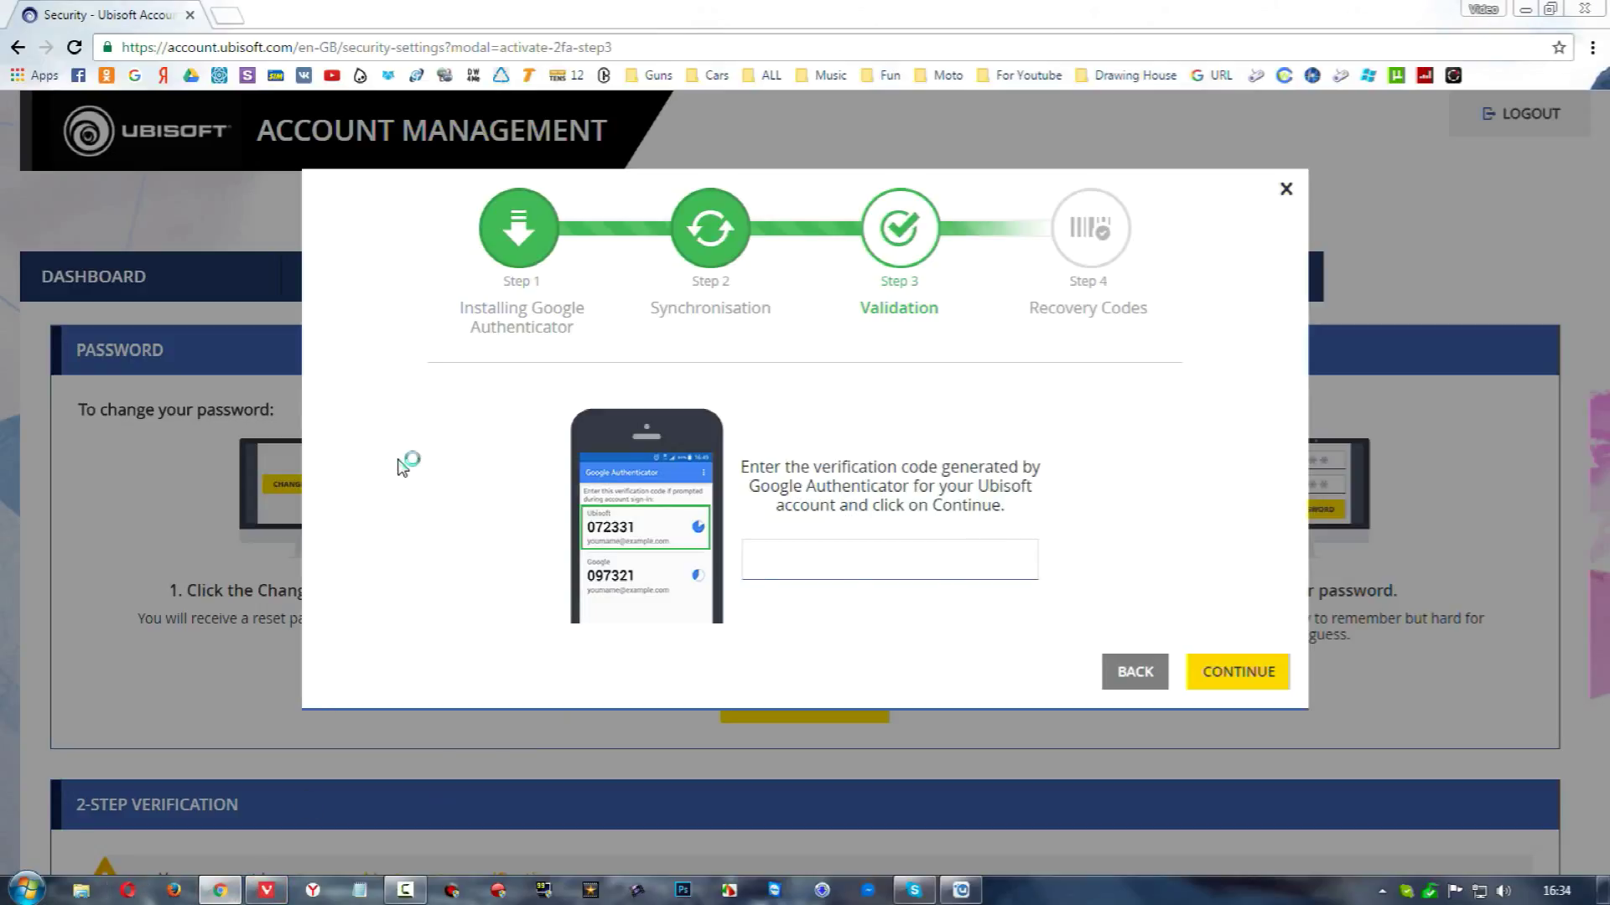
left_click(1526, 8)
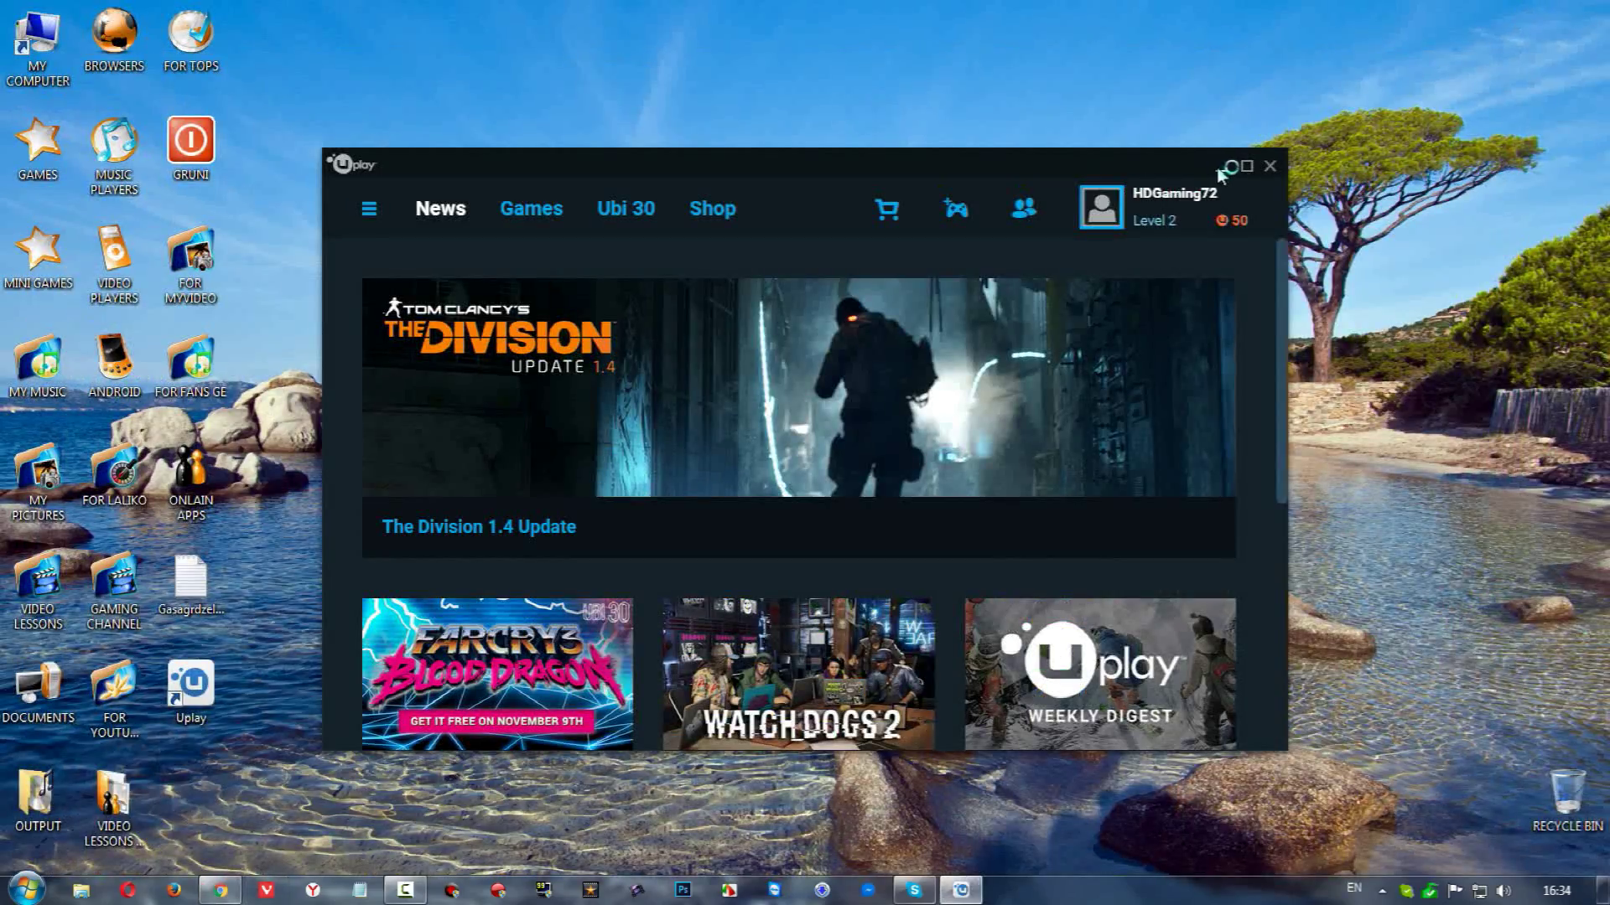
Bring Uplay back to the News page and open the profile panel showing level and points
left_click(1221, 166)
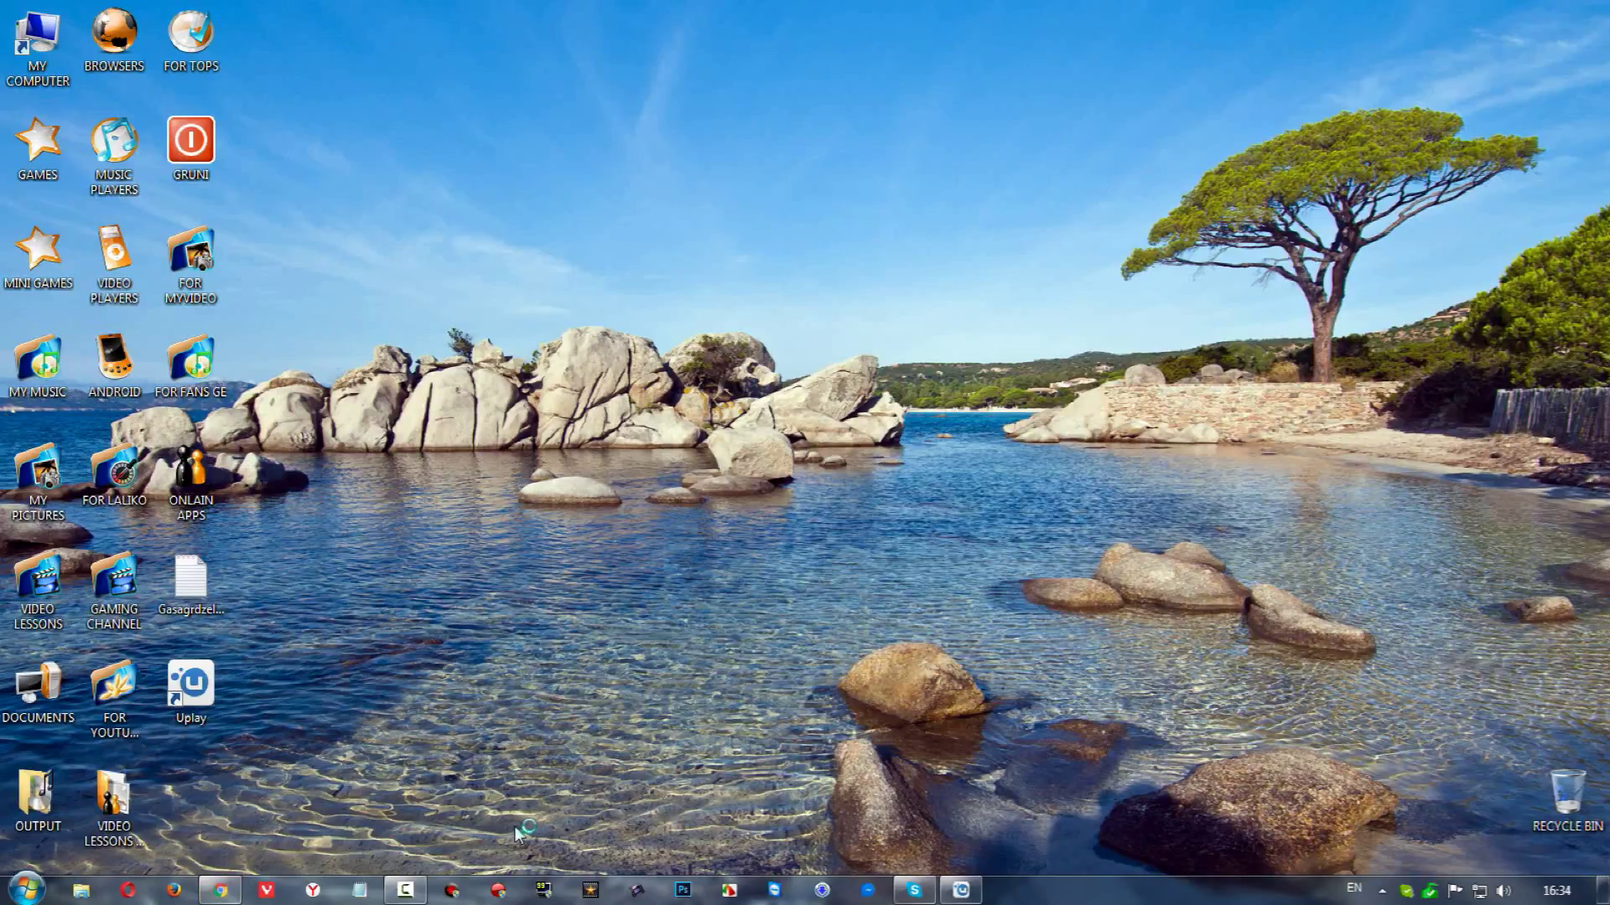
left_click(962, 889)
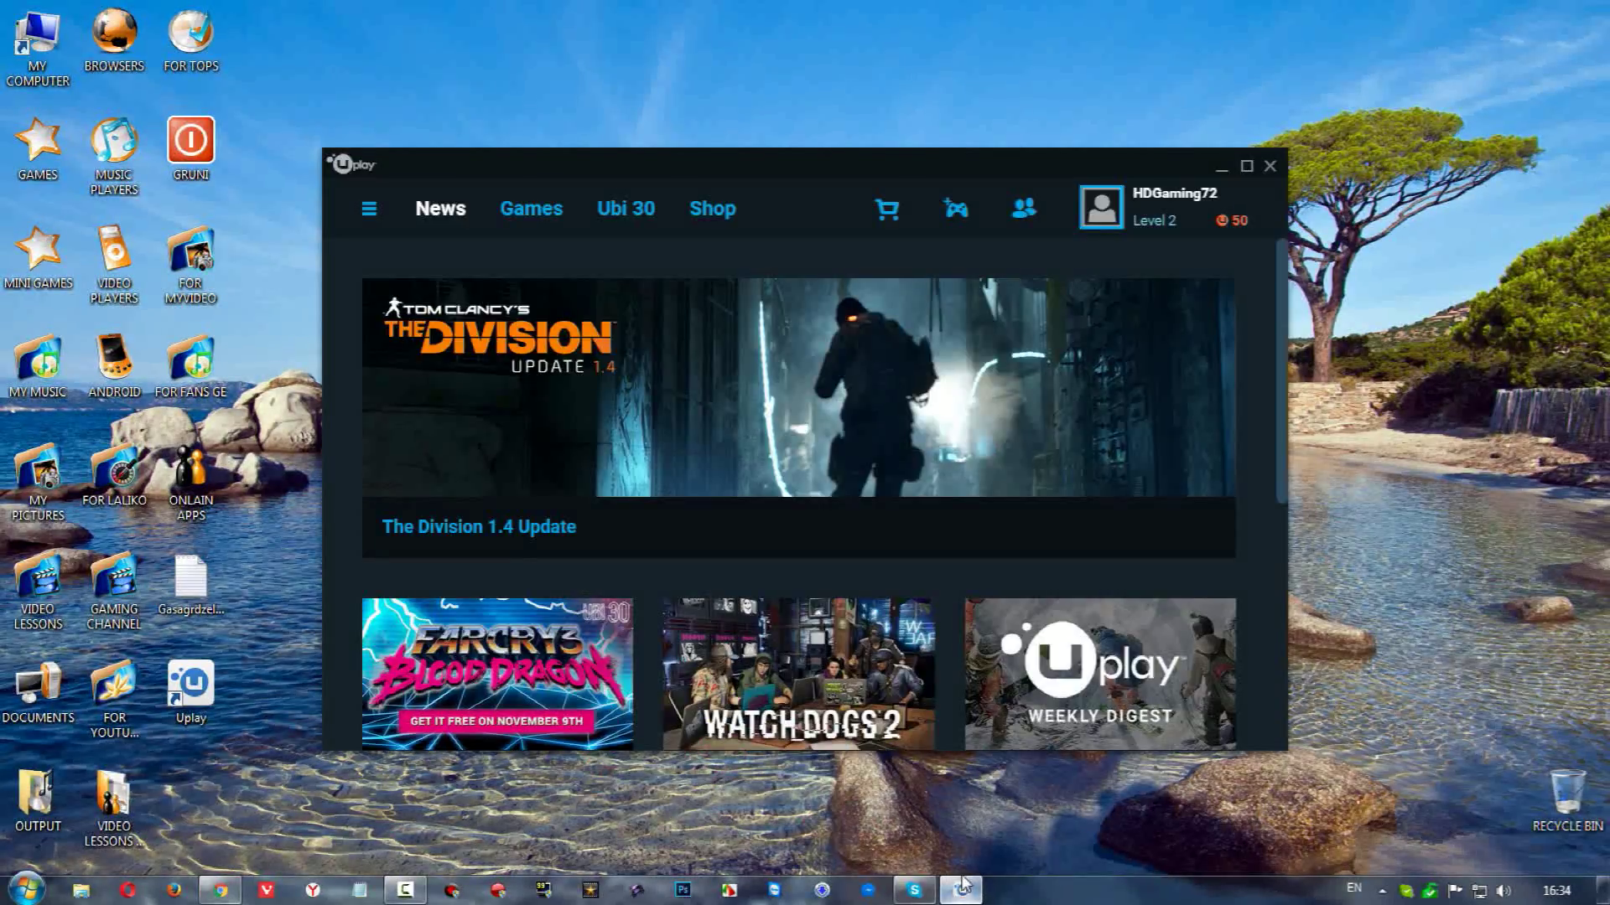
left_click(1240, 227)
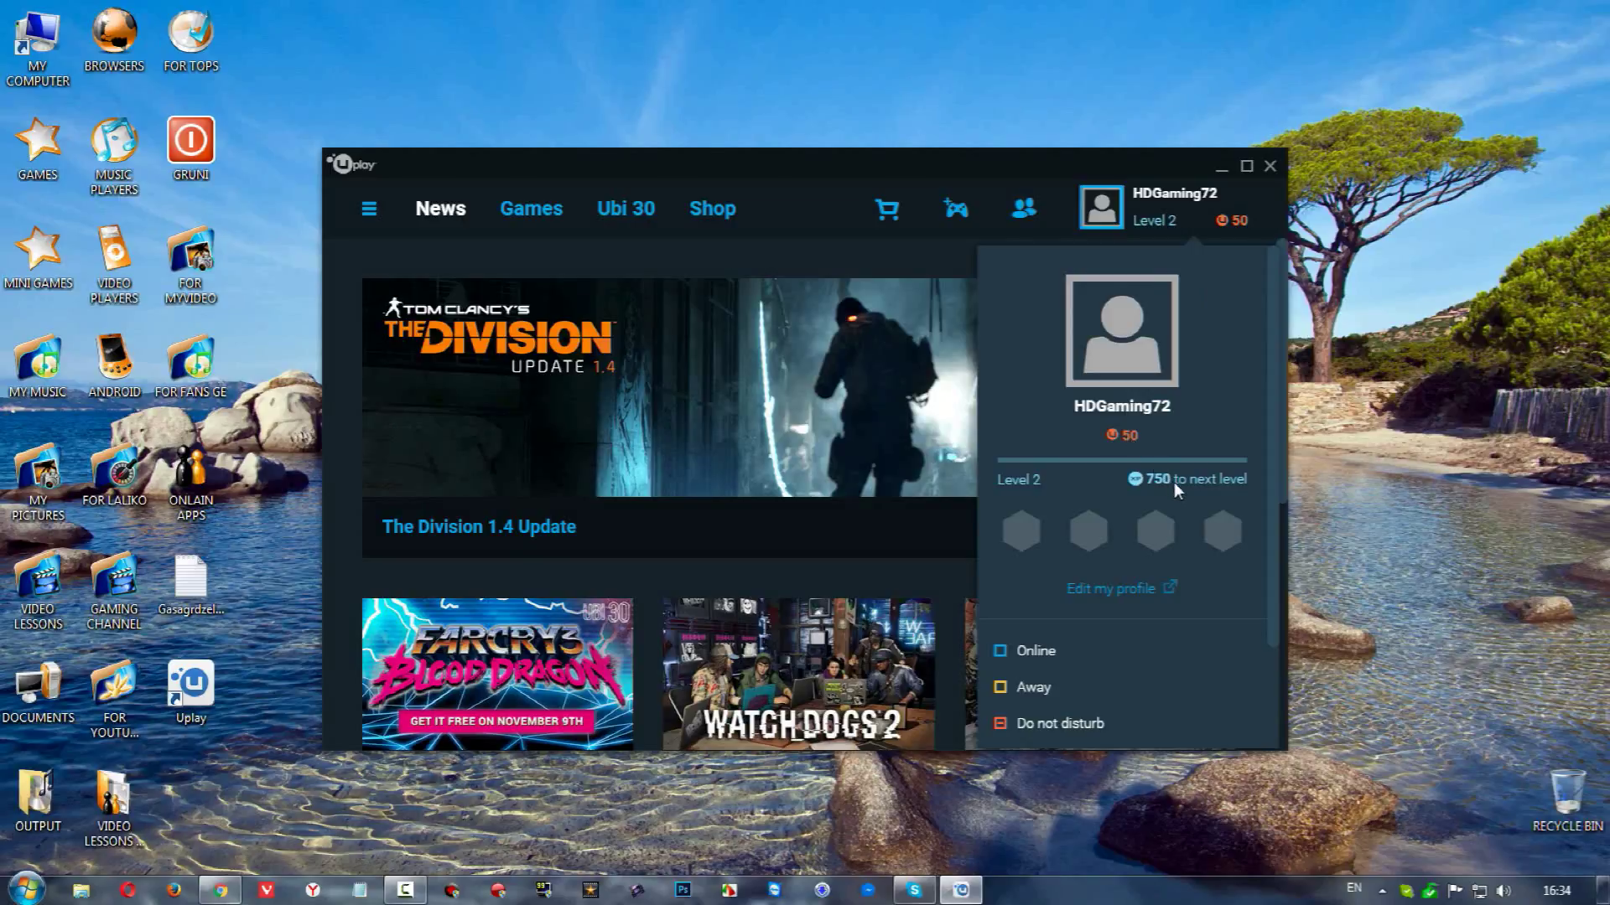
left_click(1144, 223)
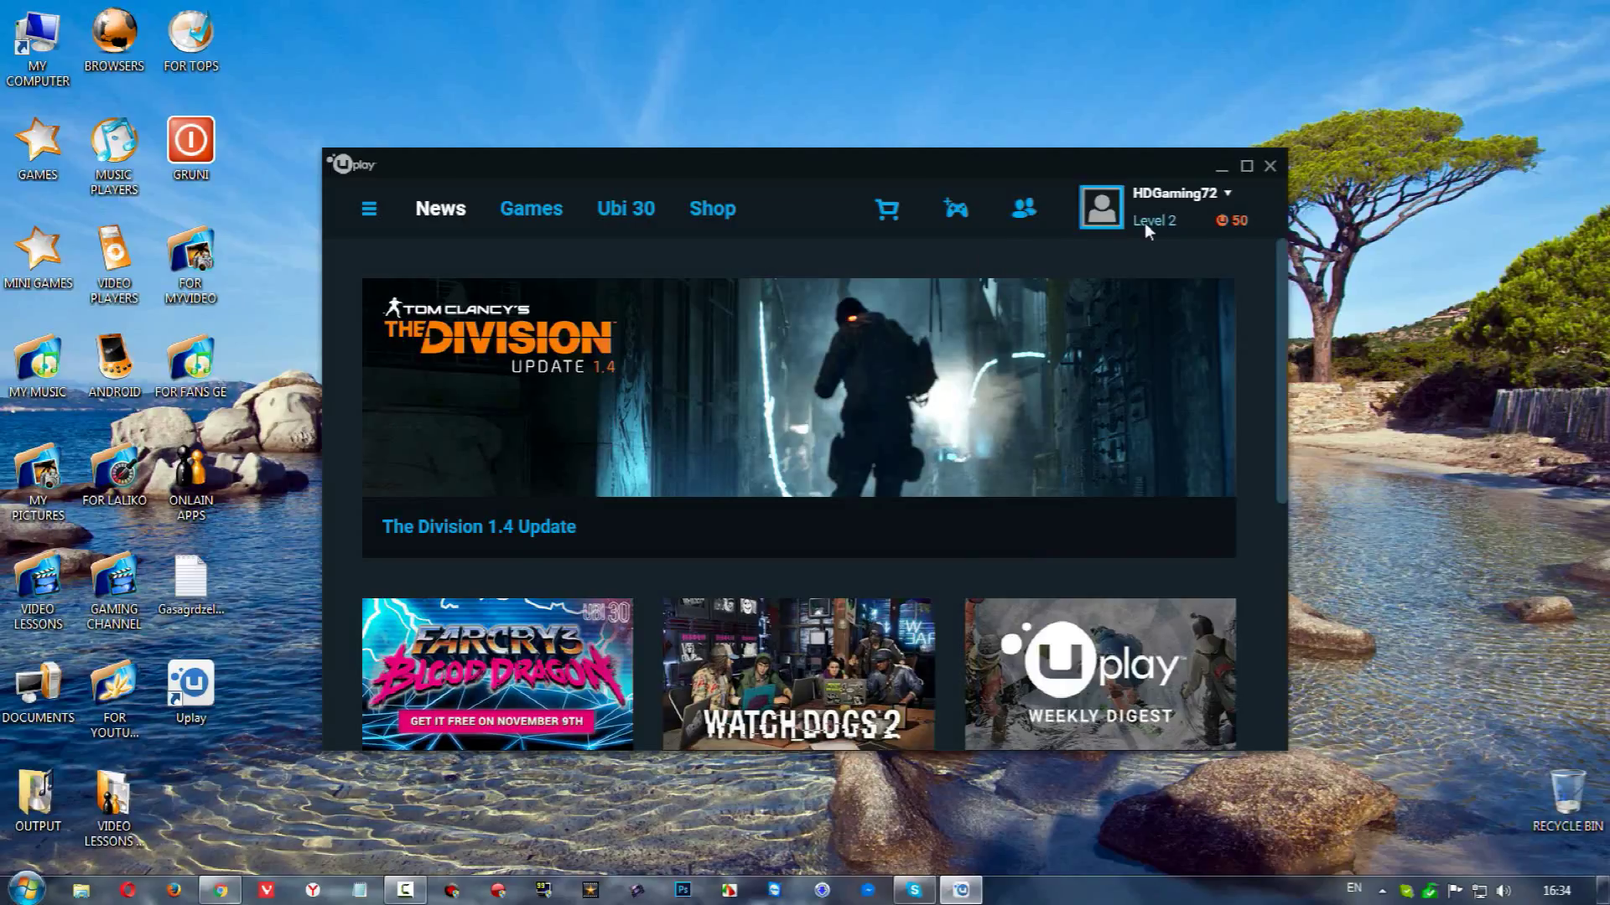
left_click(1145, 223)
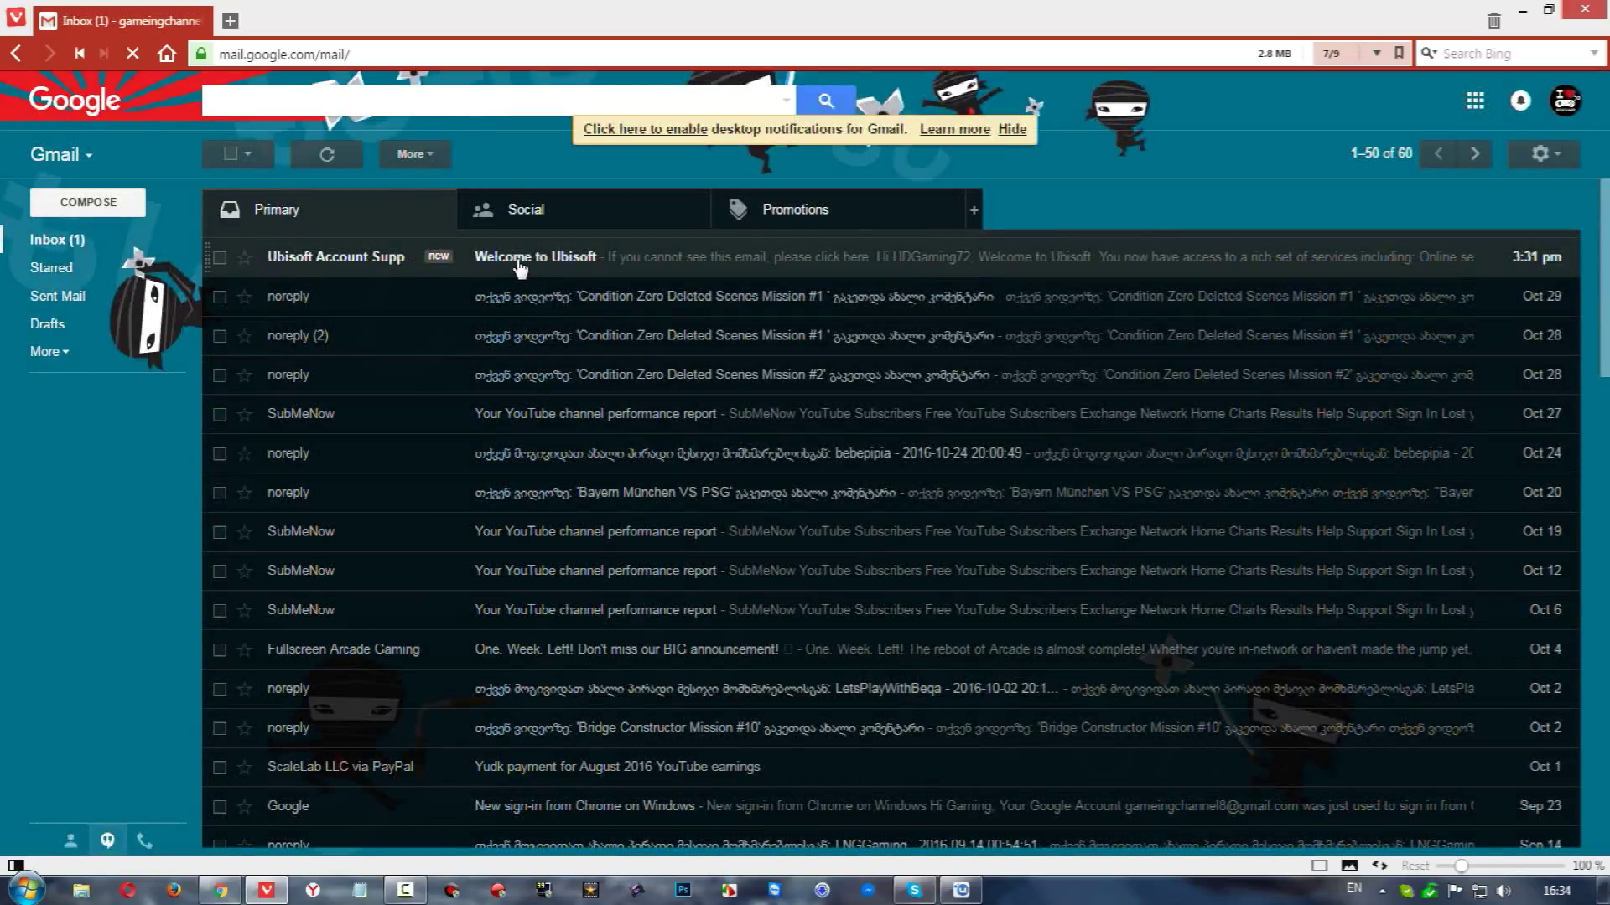
Open the 'Welcome to Ubisoft' email and follow its account verification link
left_click(519, 265)
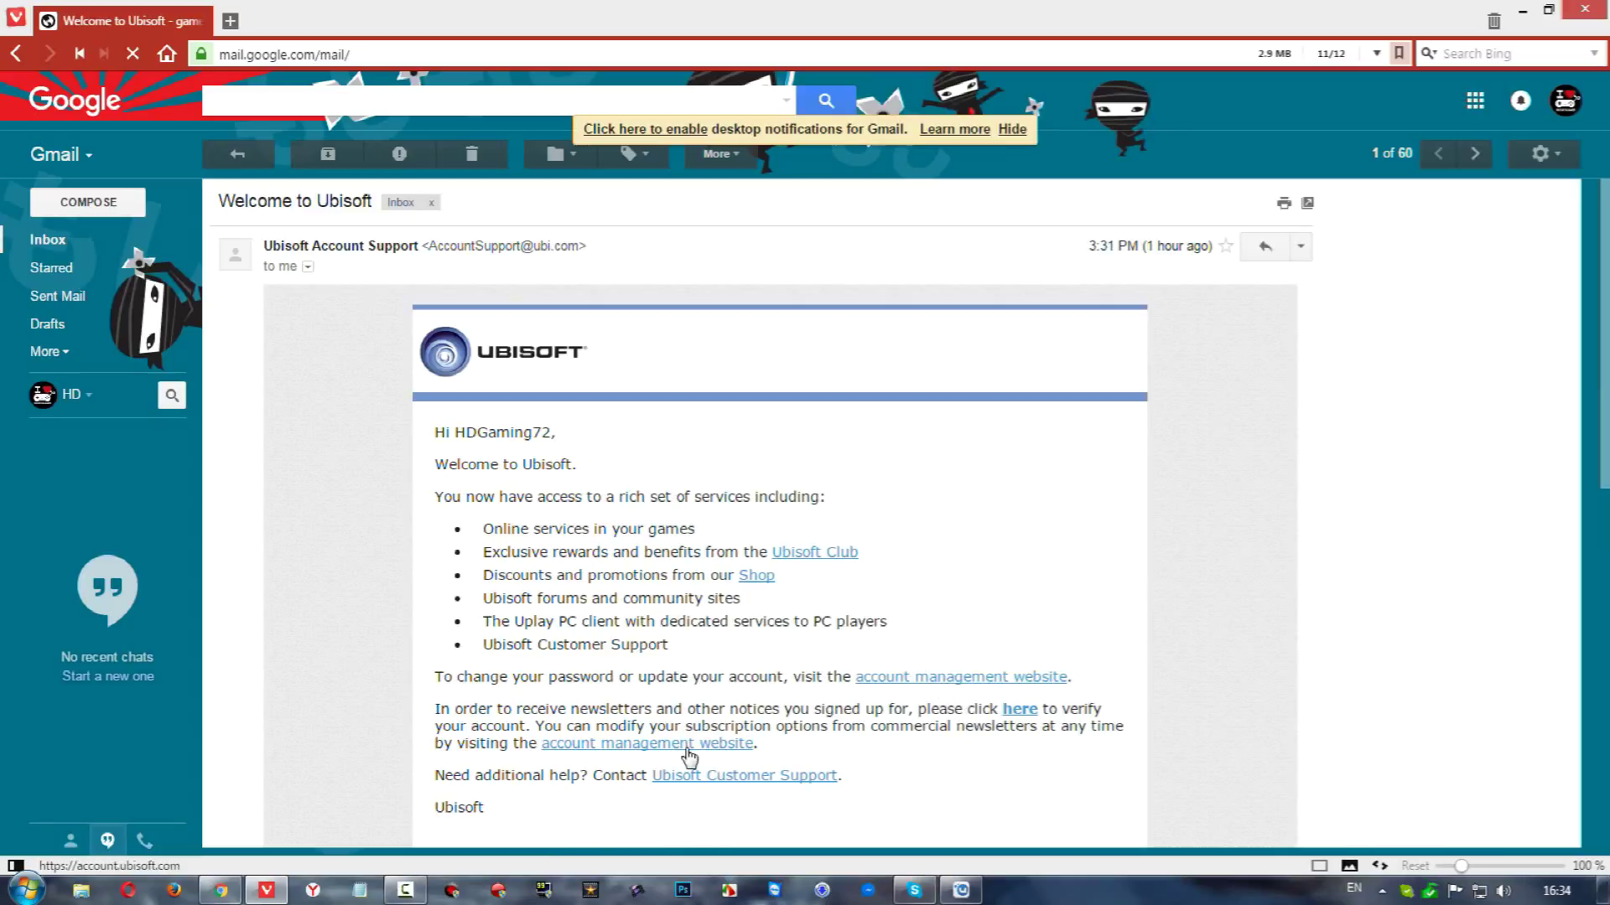
scroll(755, 780, "down", 3)
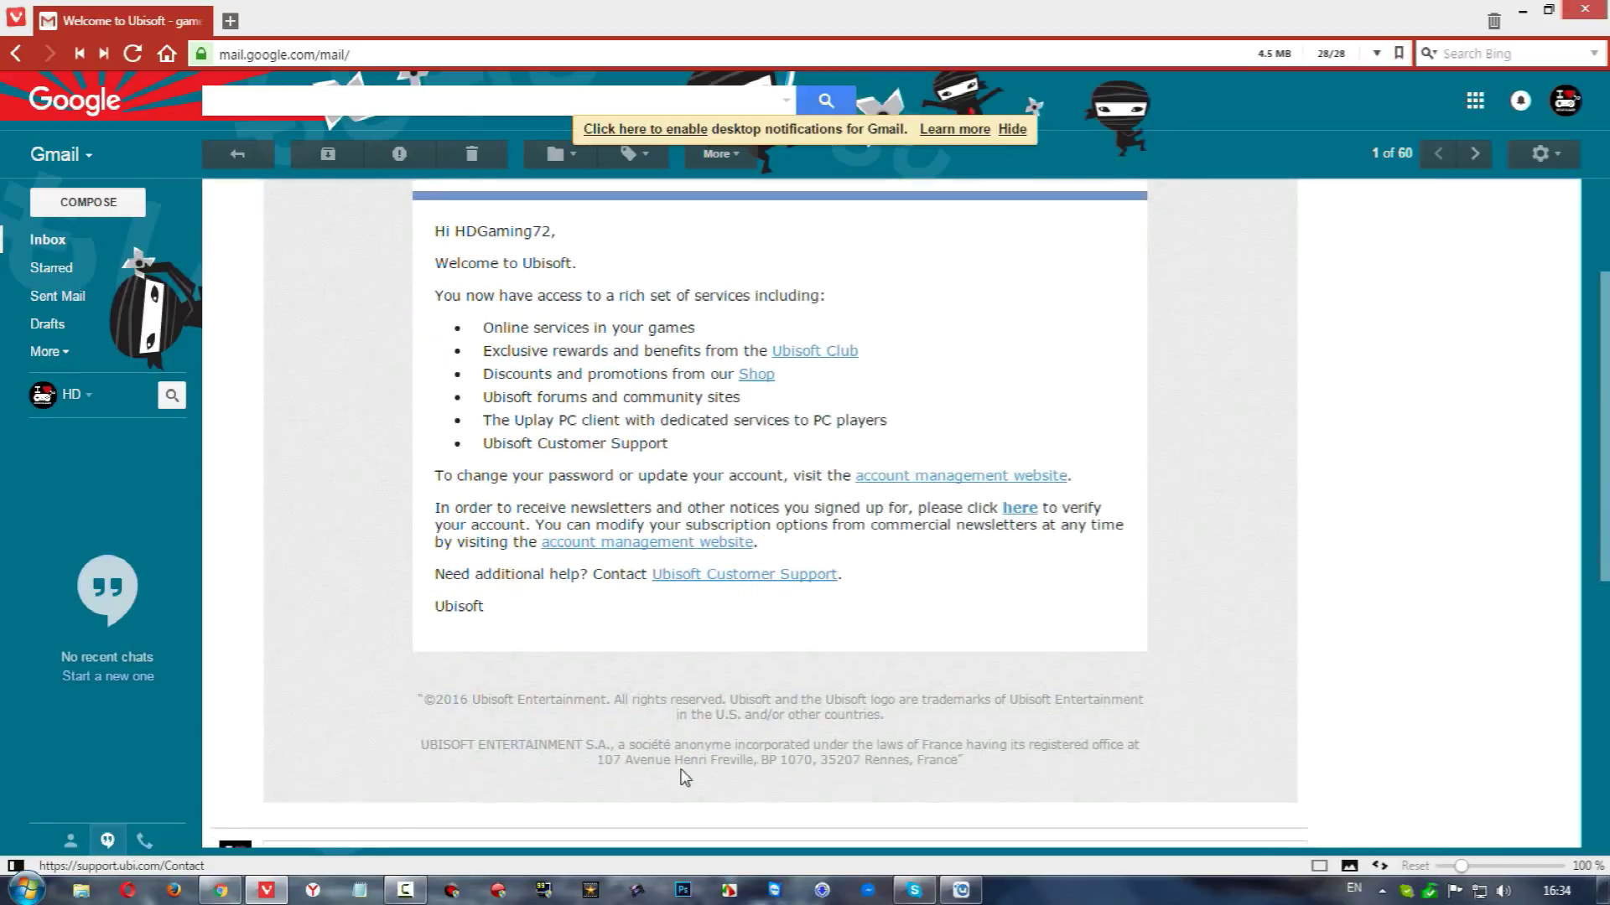
left_click(1021, 509)
mouse_move(159, 53)
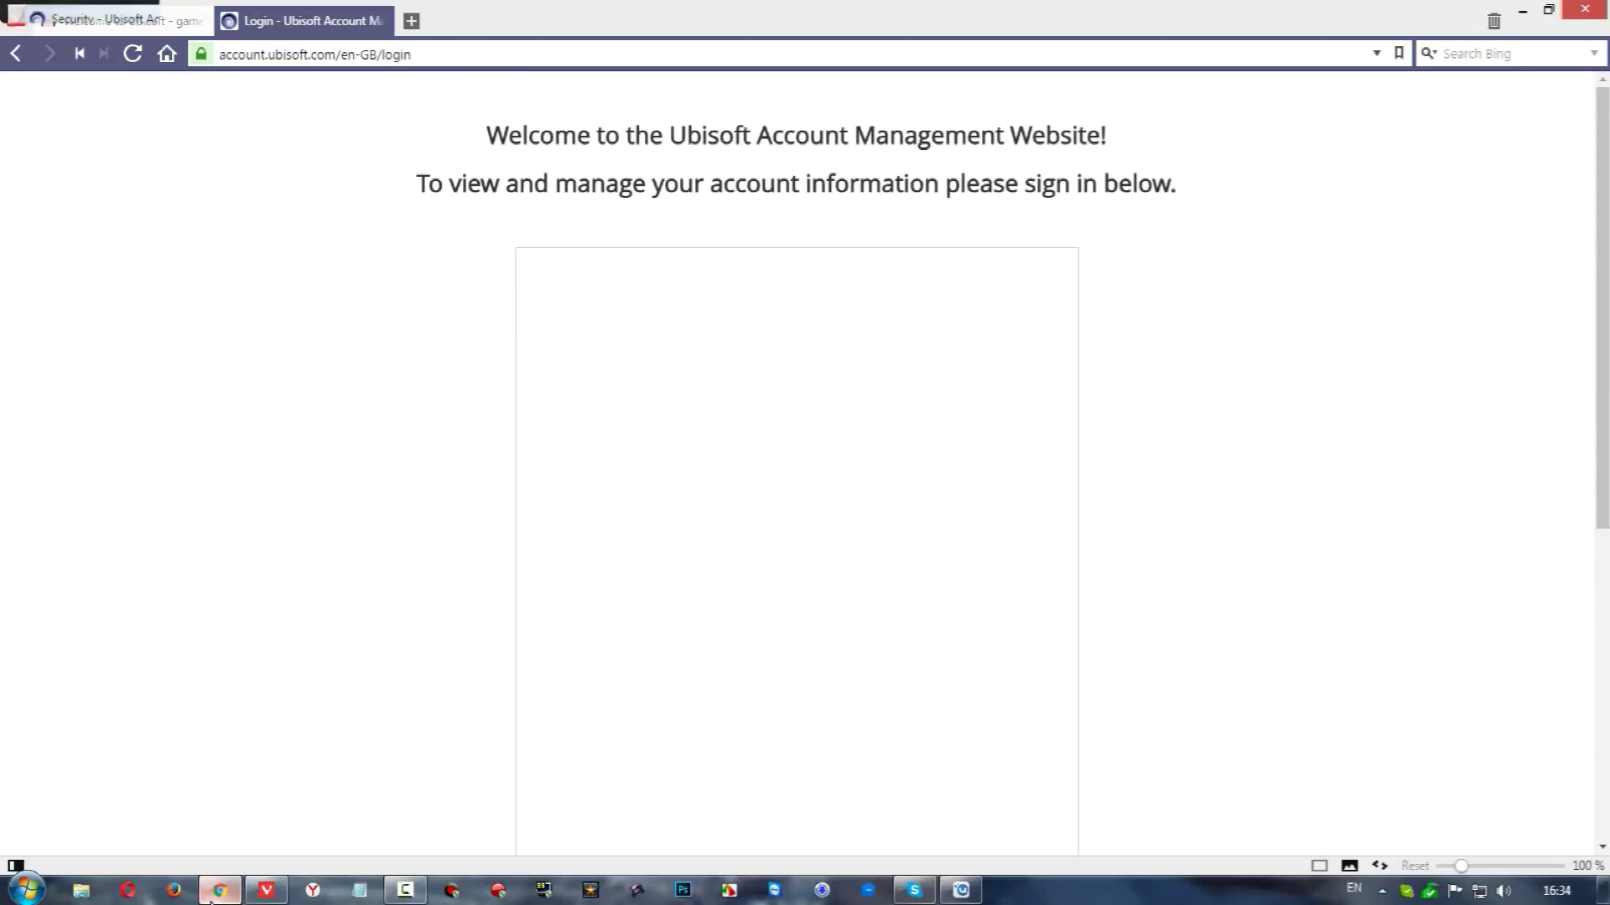
Close the Ubisoft account login tab and minimize the browser to show the desktop
left_click(217, 891)
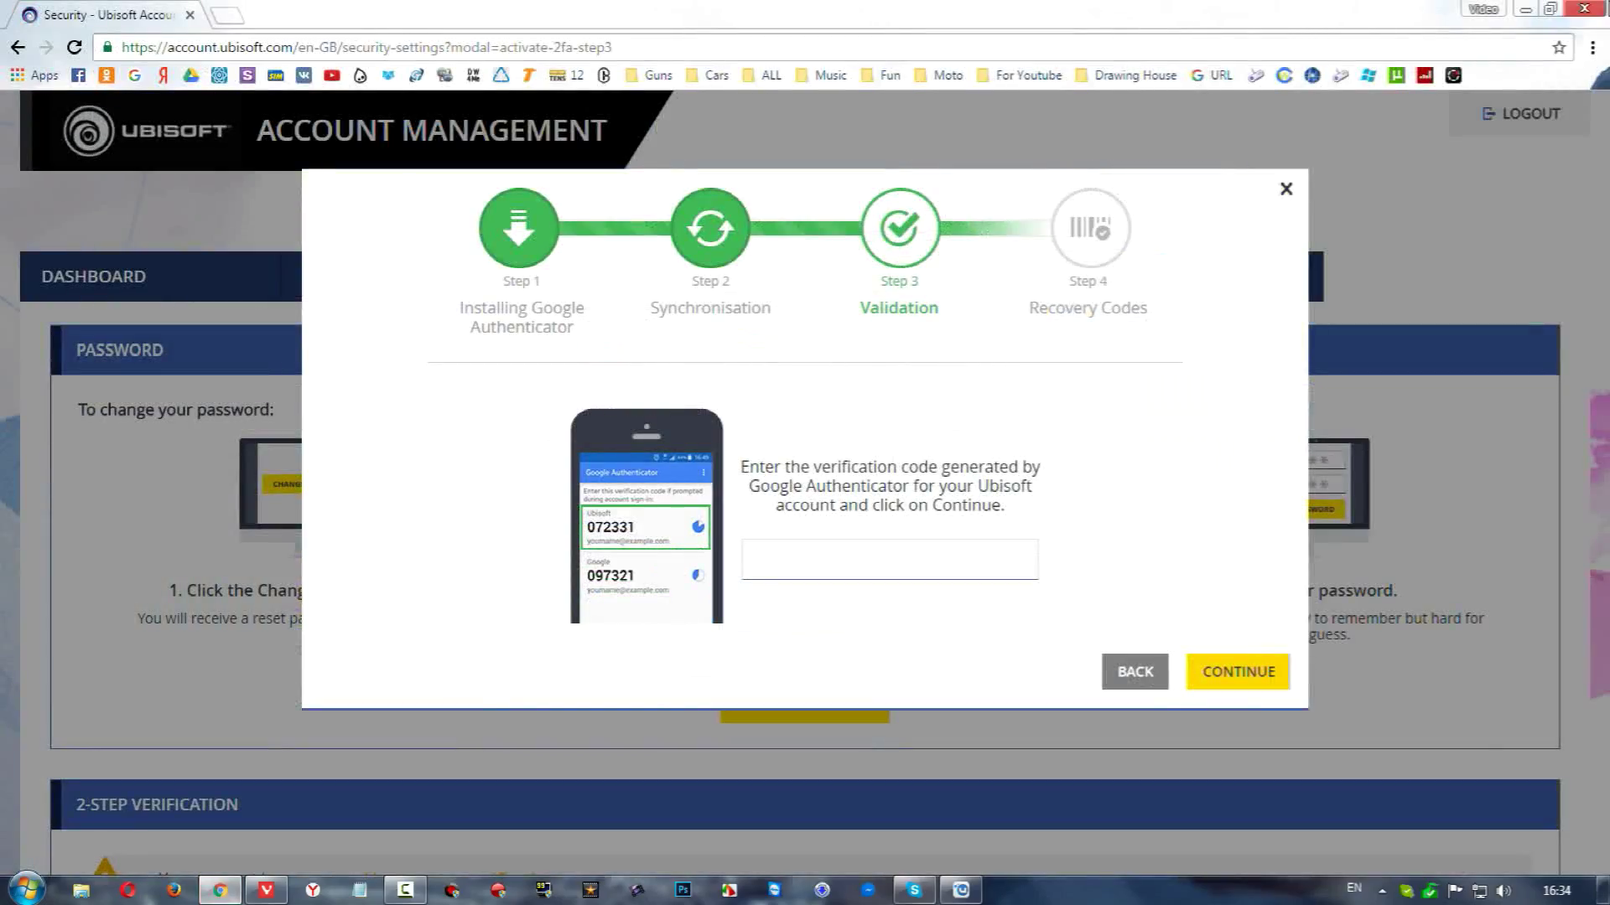
key("alt+Tab")
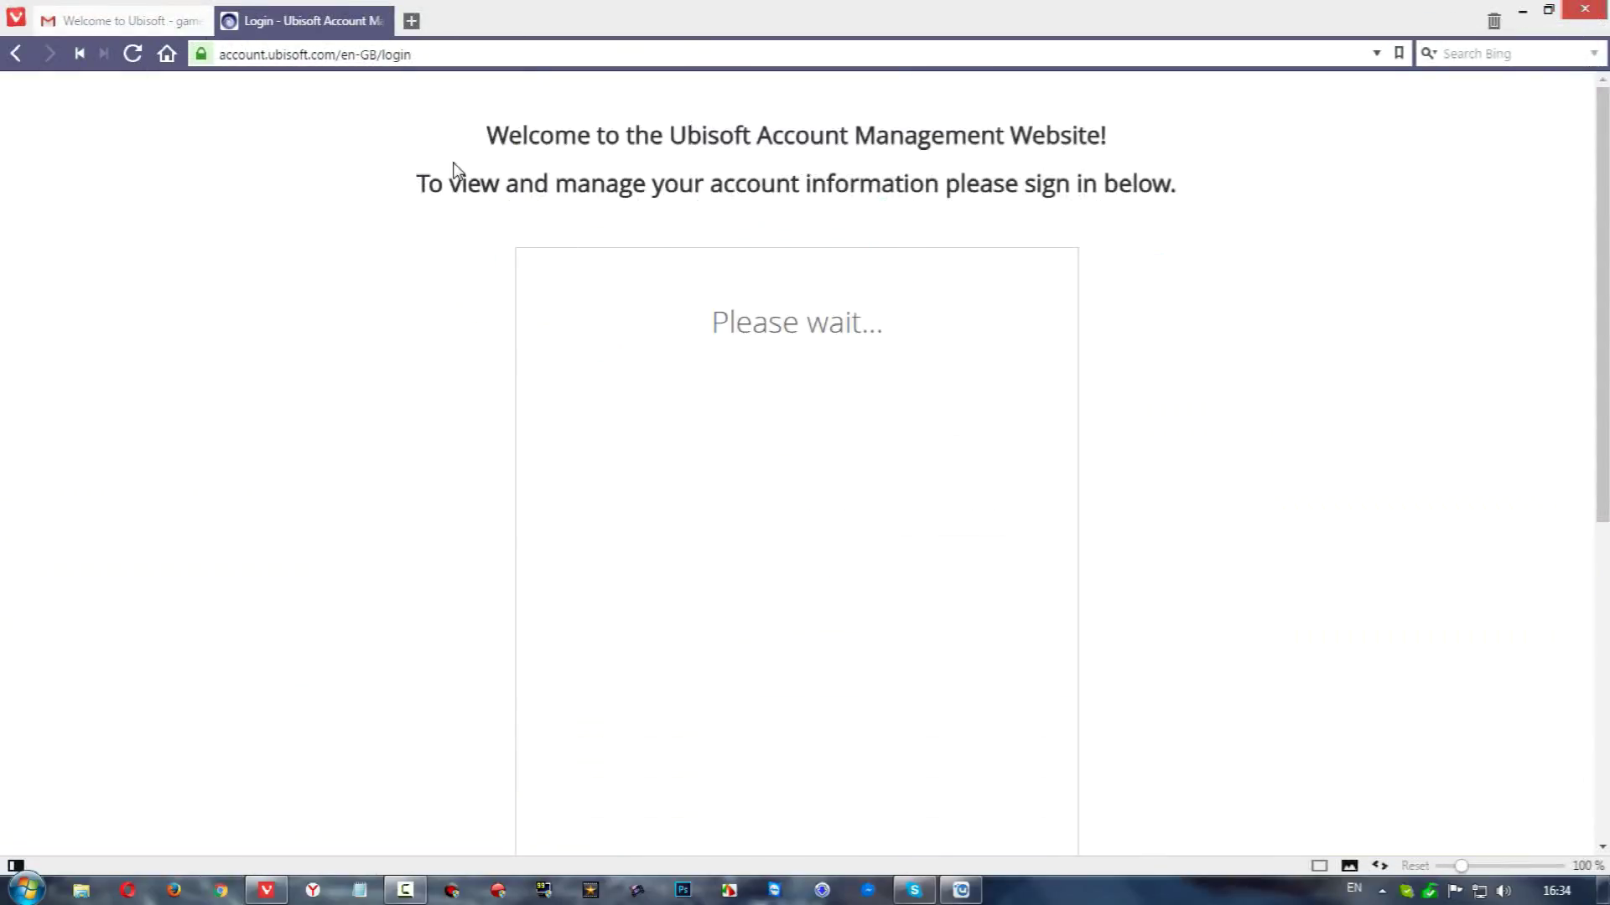
left_click(381, 21)
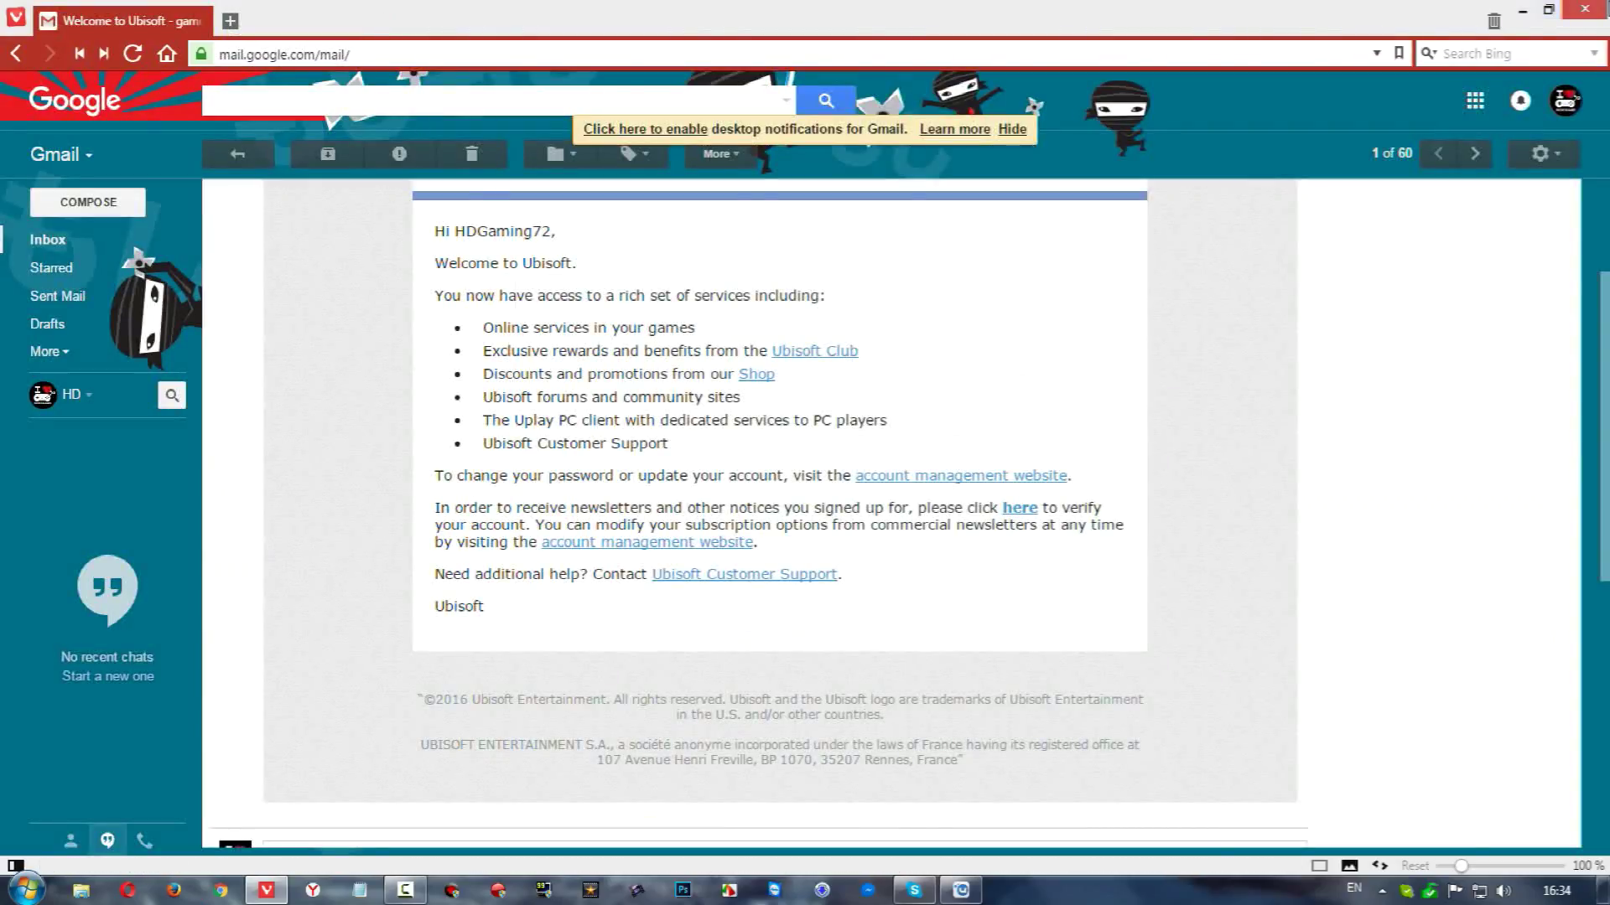
left_click(1522, 10)
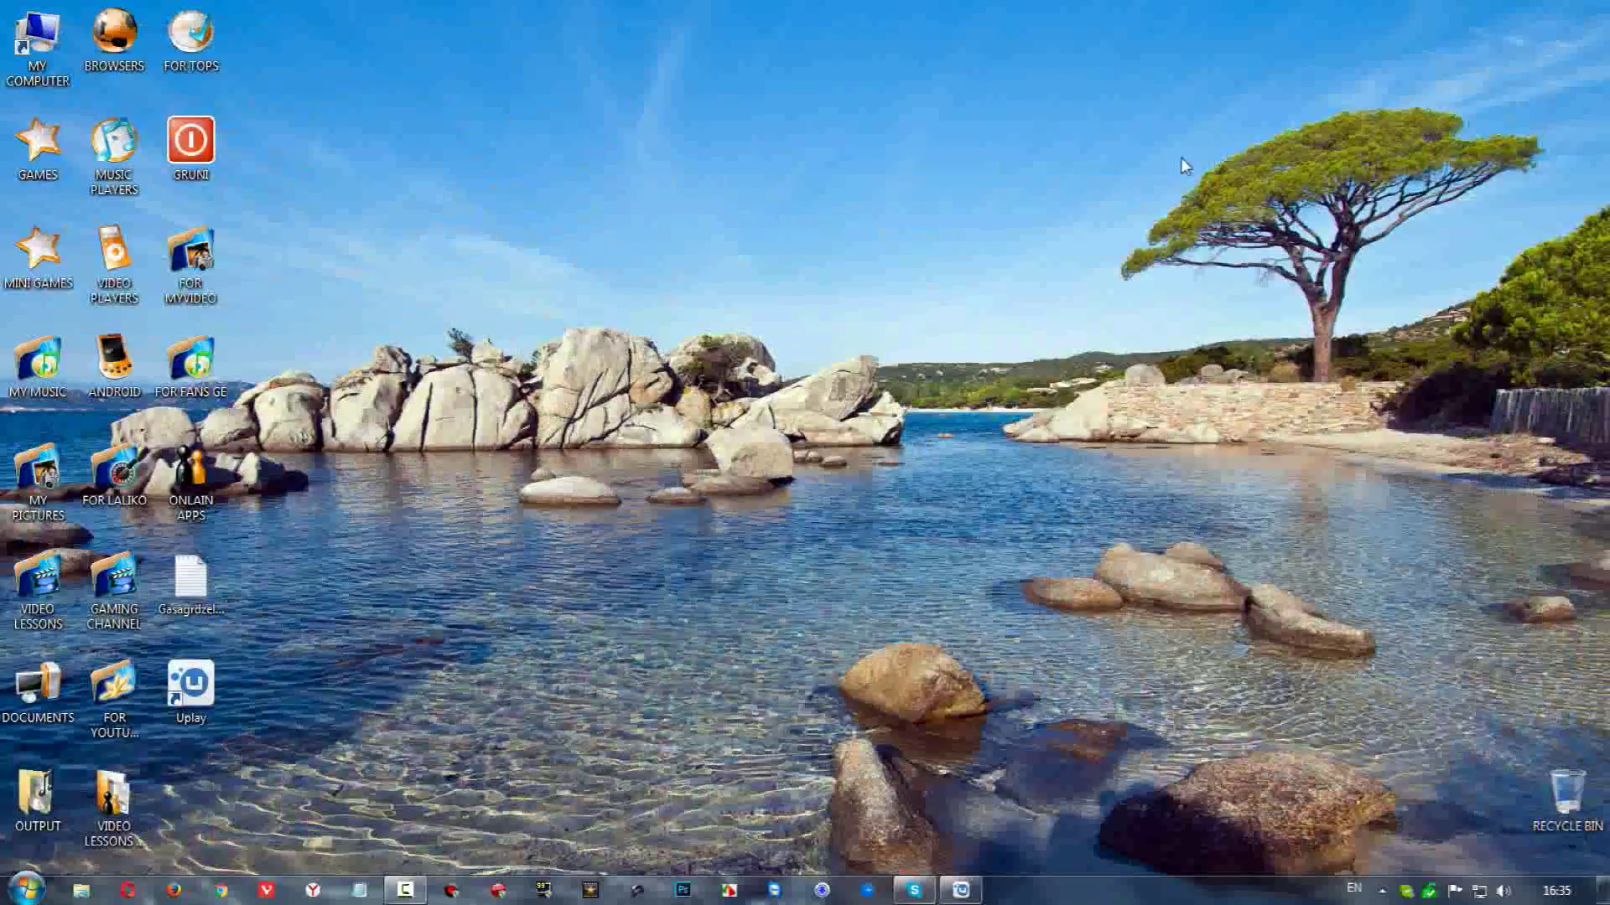
Restore Uplay, toggle the profile panel, and show the empty Games section
left_click(962, 892)
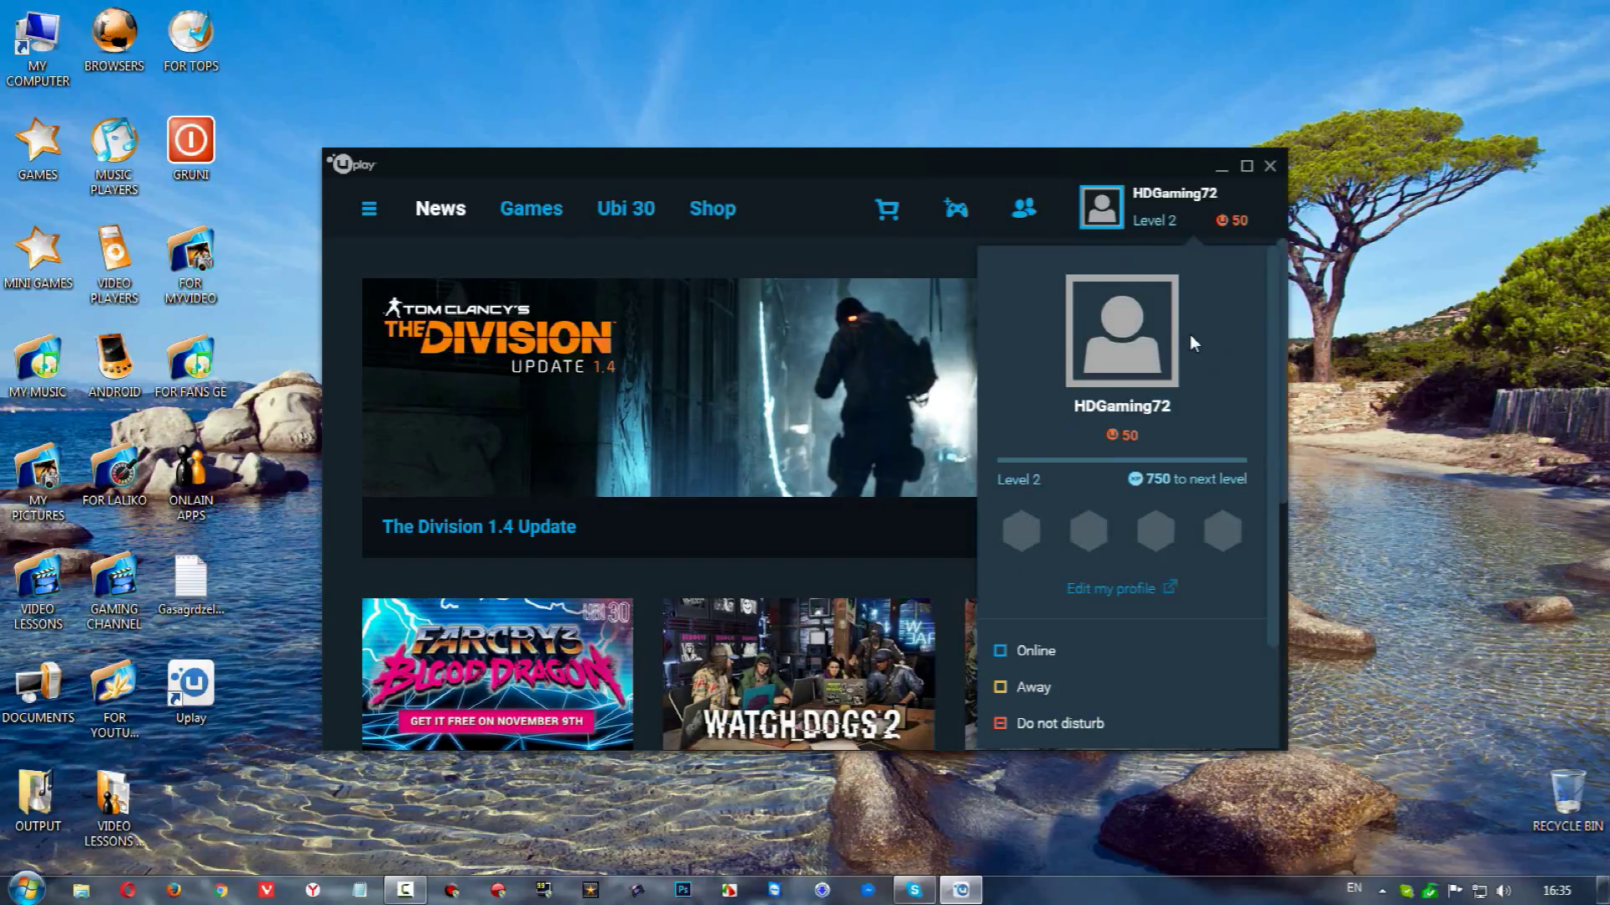
mouse_move(1161, 292)
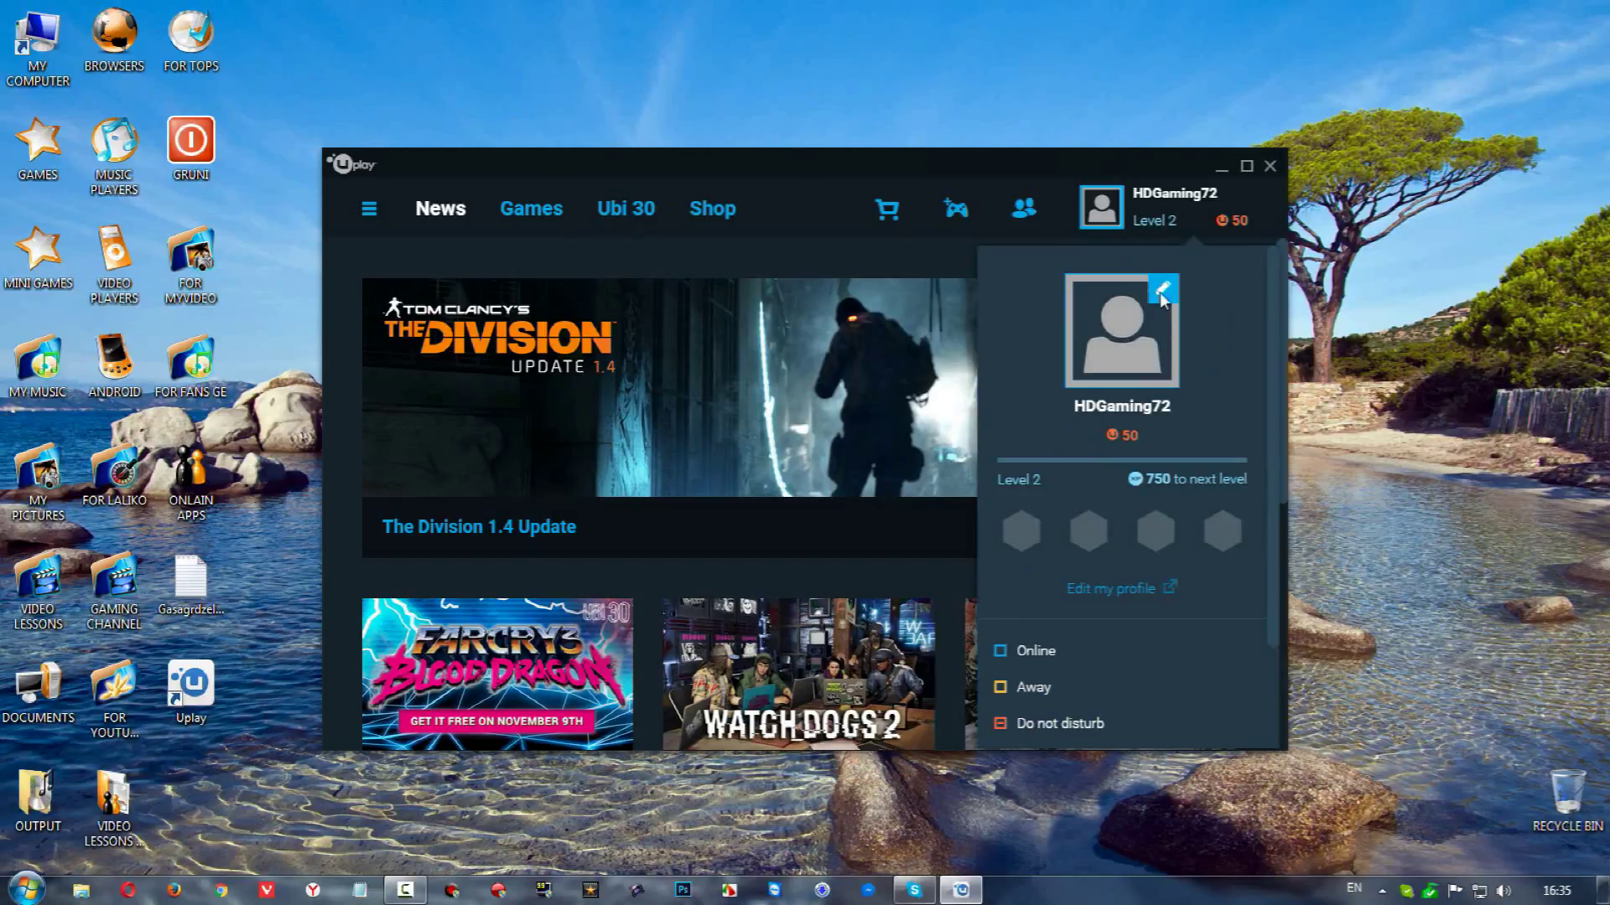
left_click(1159, 193)
left_click(1145, 195)
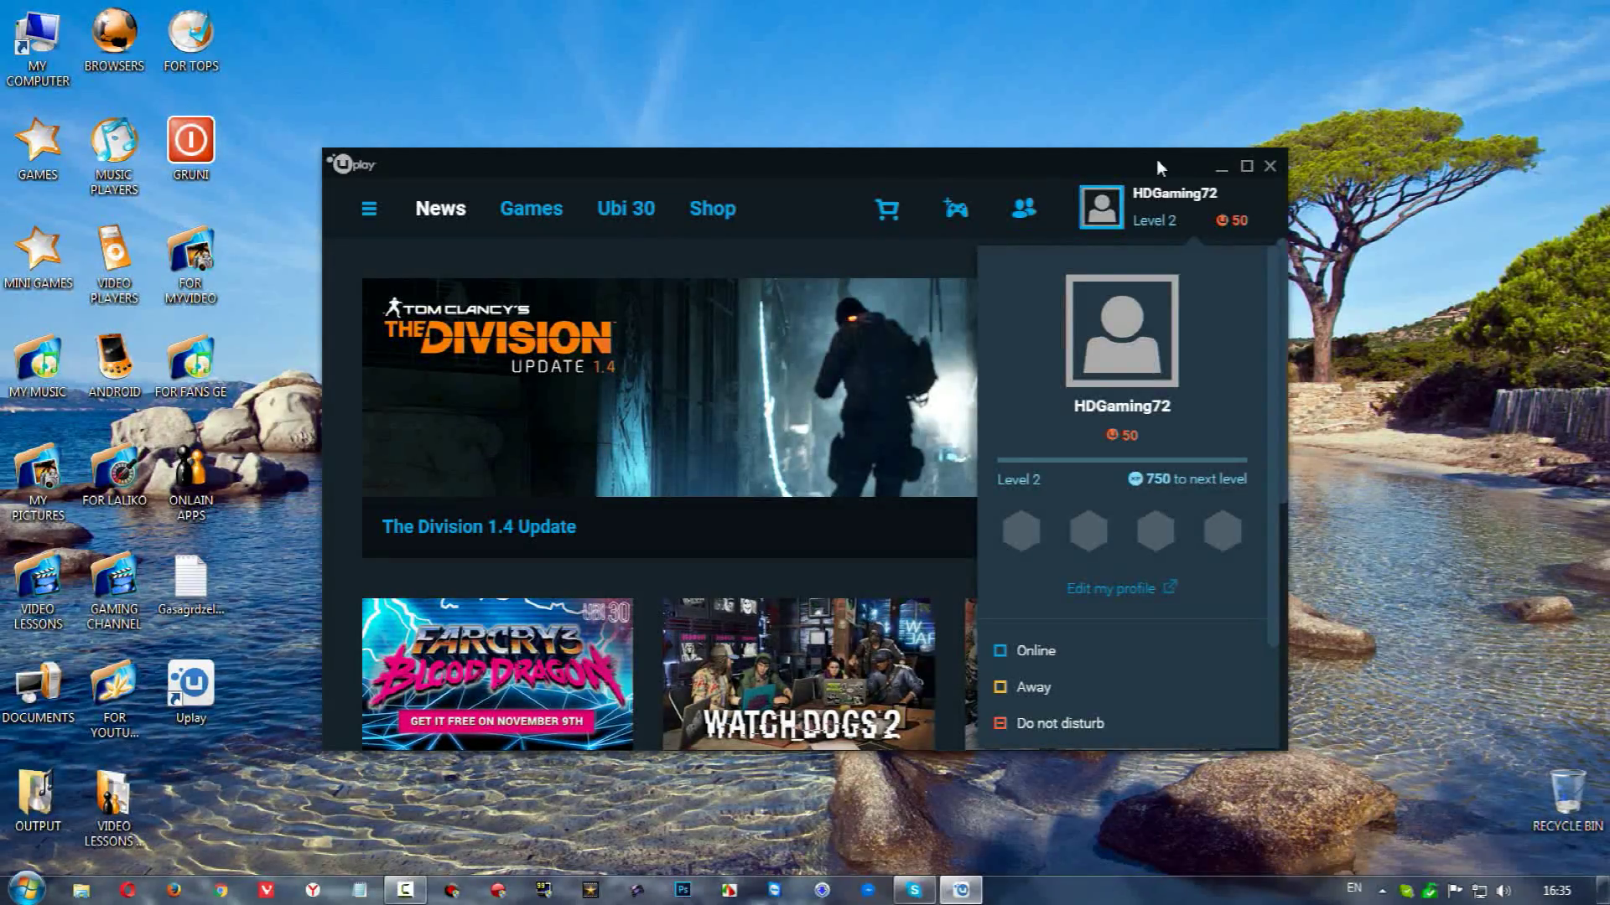
mouse_move(1161, 312)
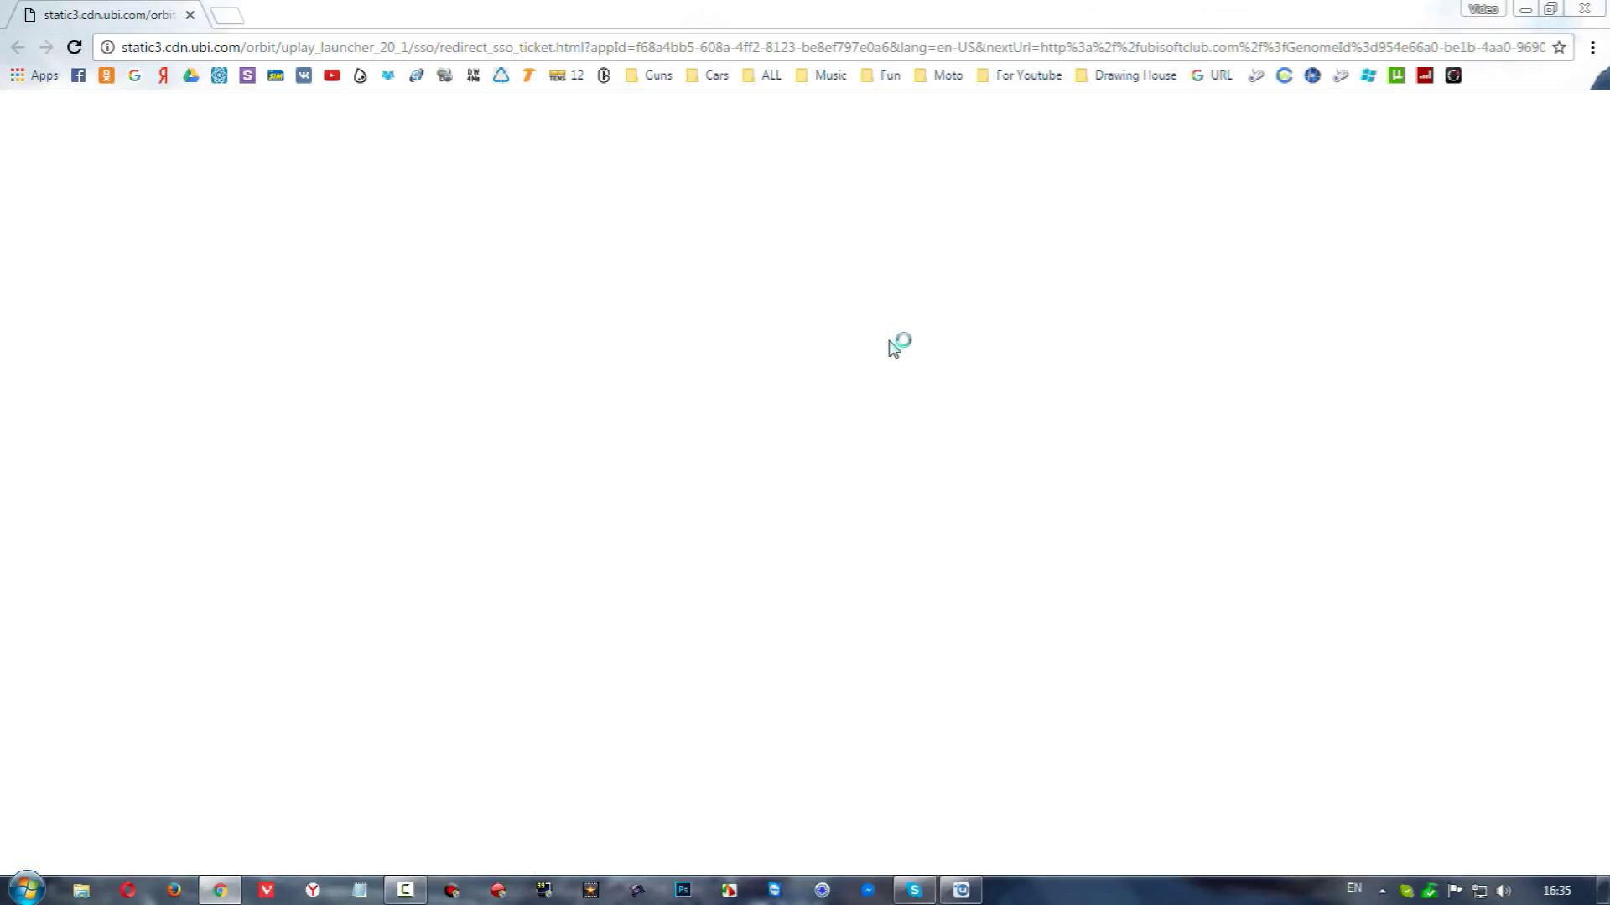
left_click(1523, 14)
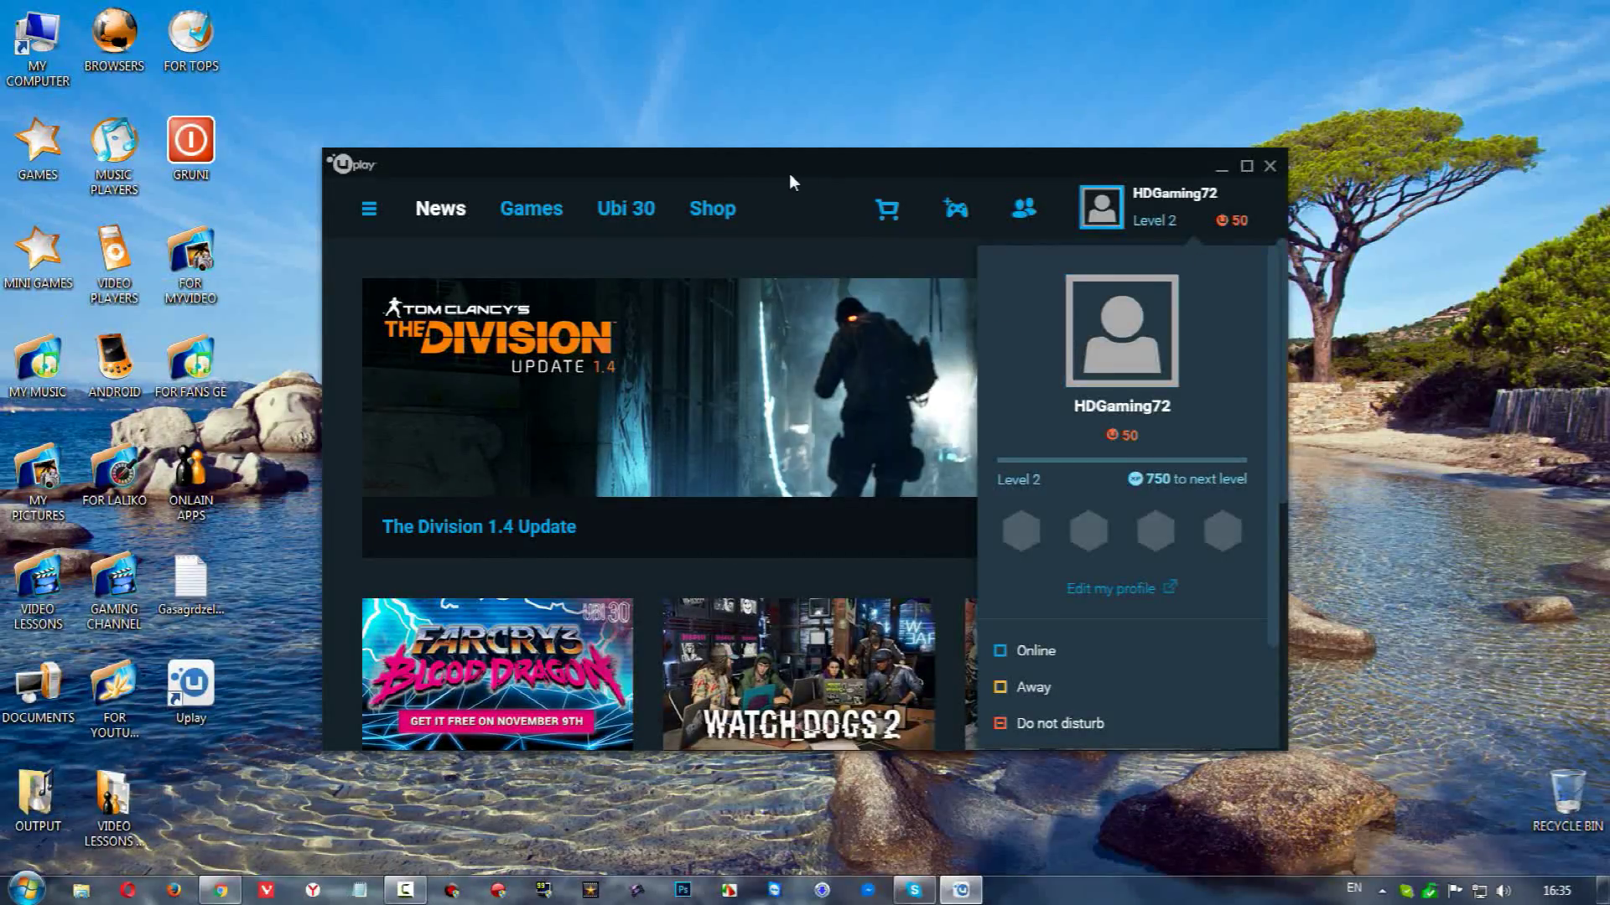
left_click(536, 212)
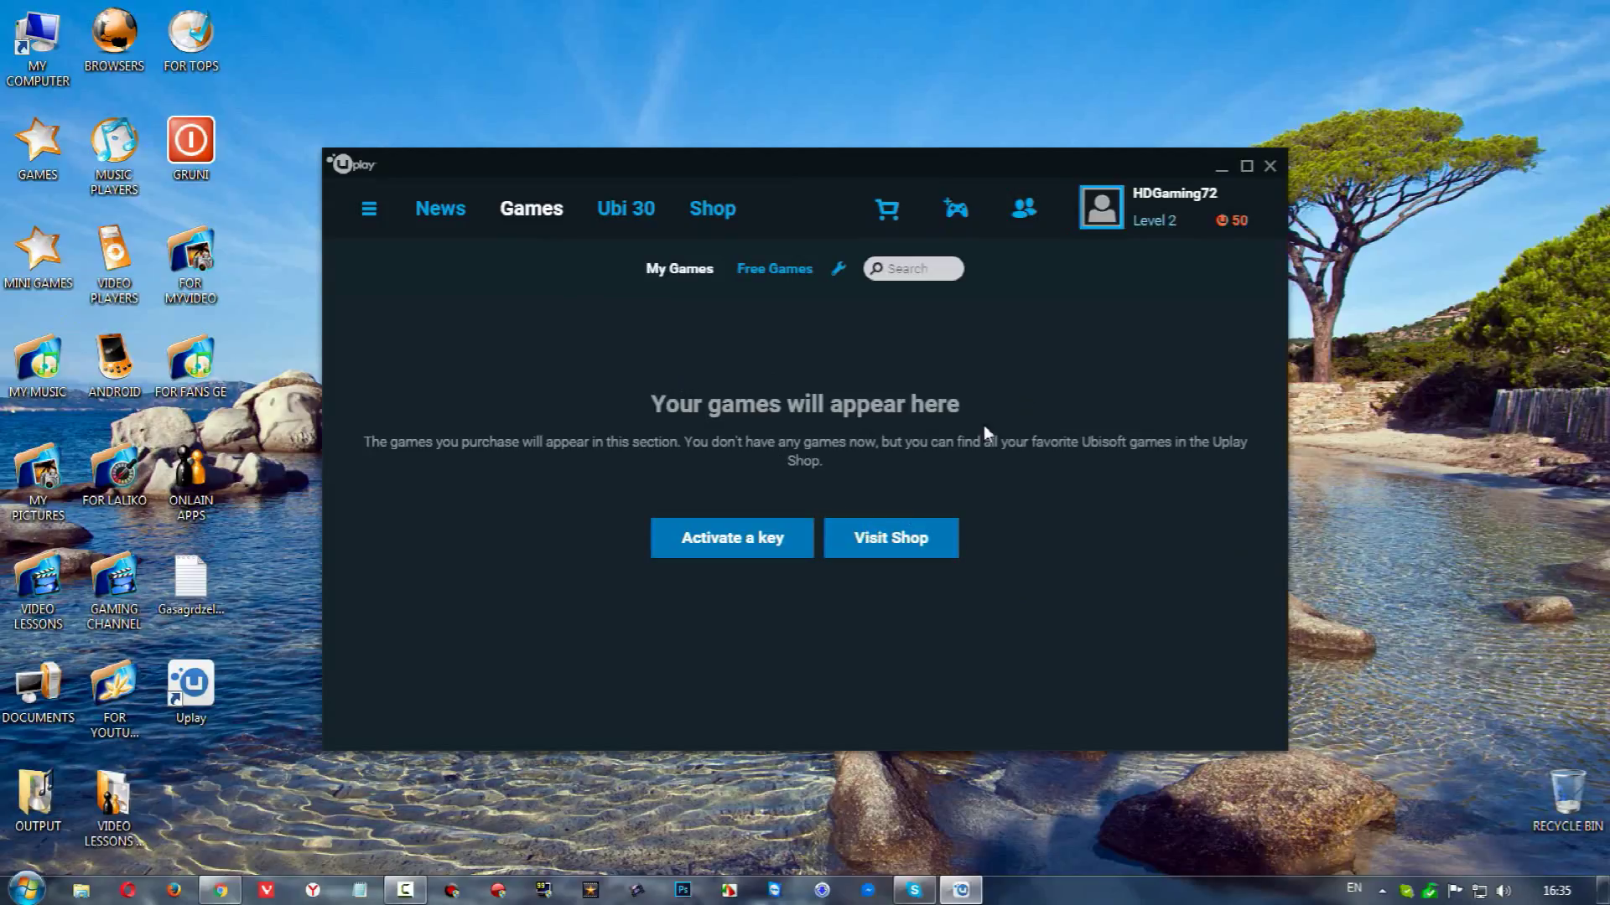
Browse Uplay's Free Games list, then bring the Ubisoft Club page forward in the browser
left_click(787, 268)
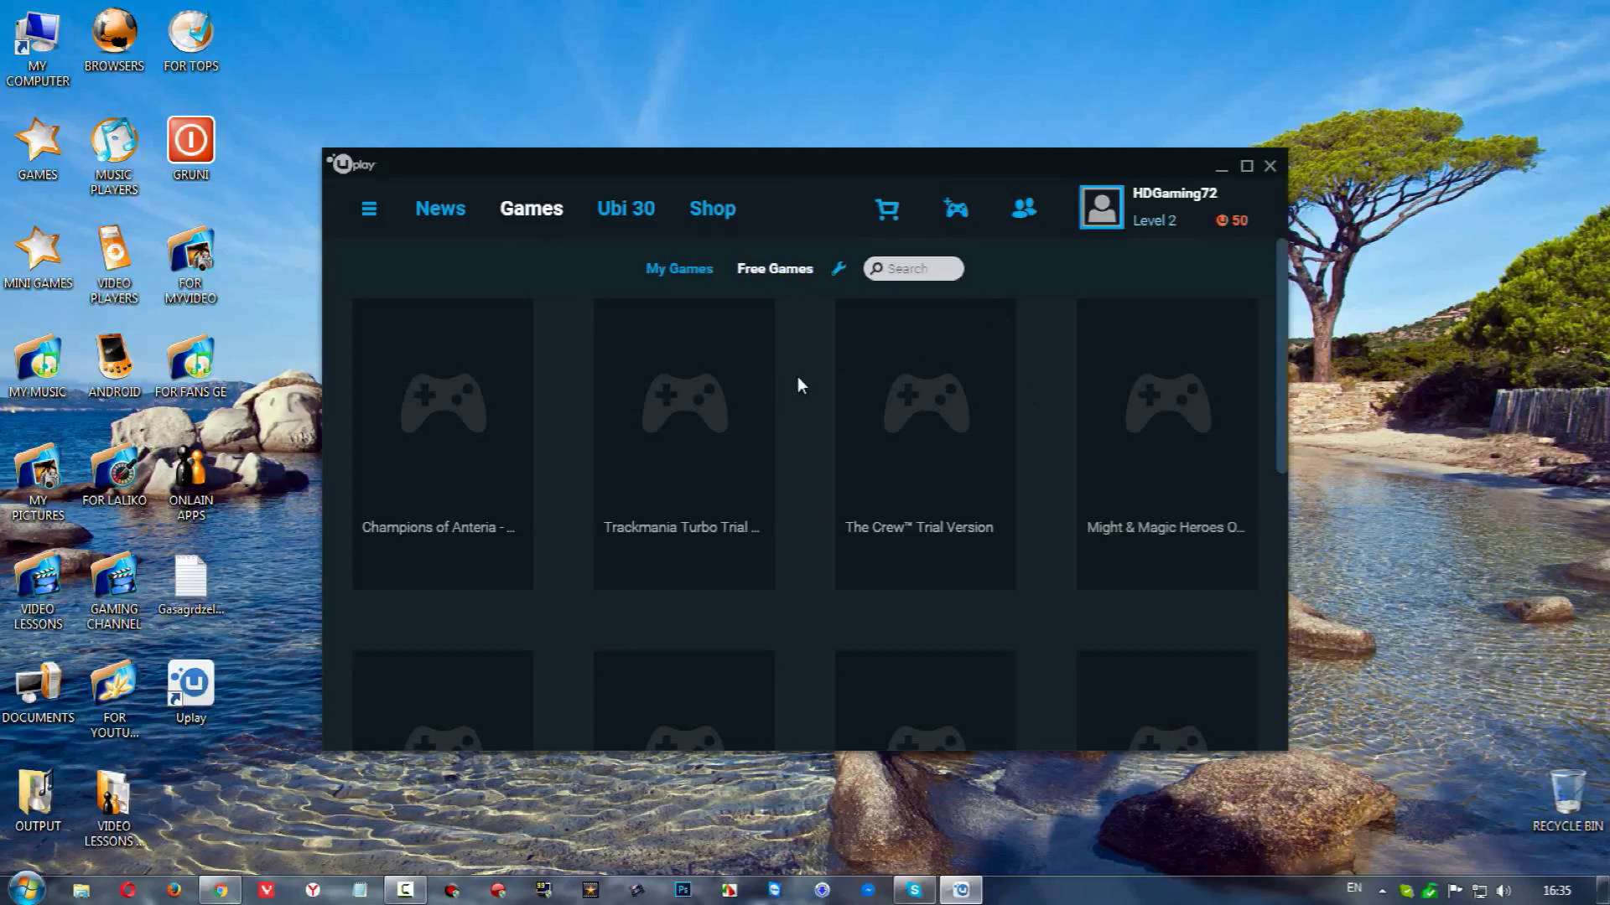
scroll(799, 394, "down", 3)
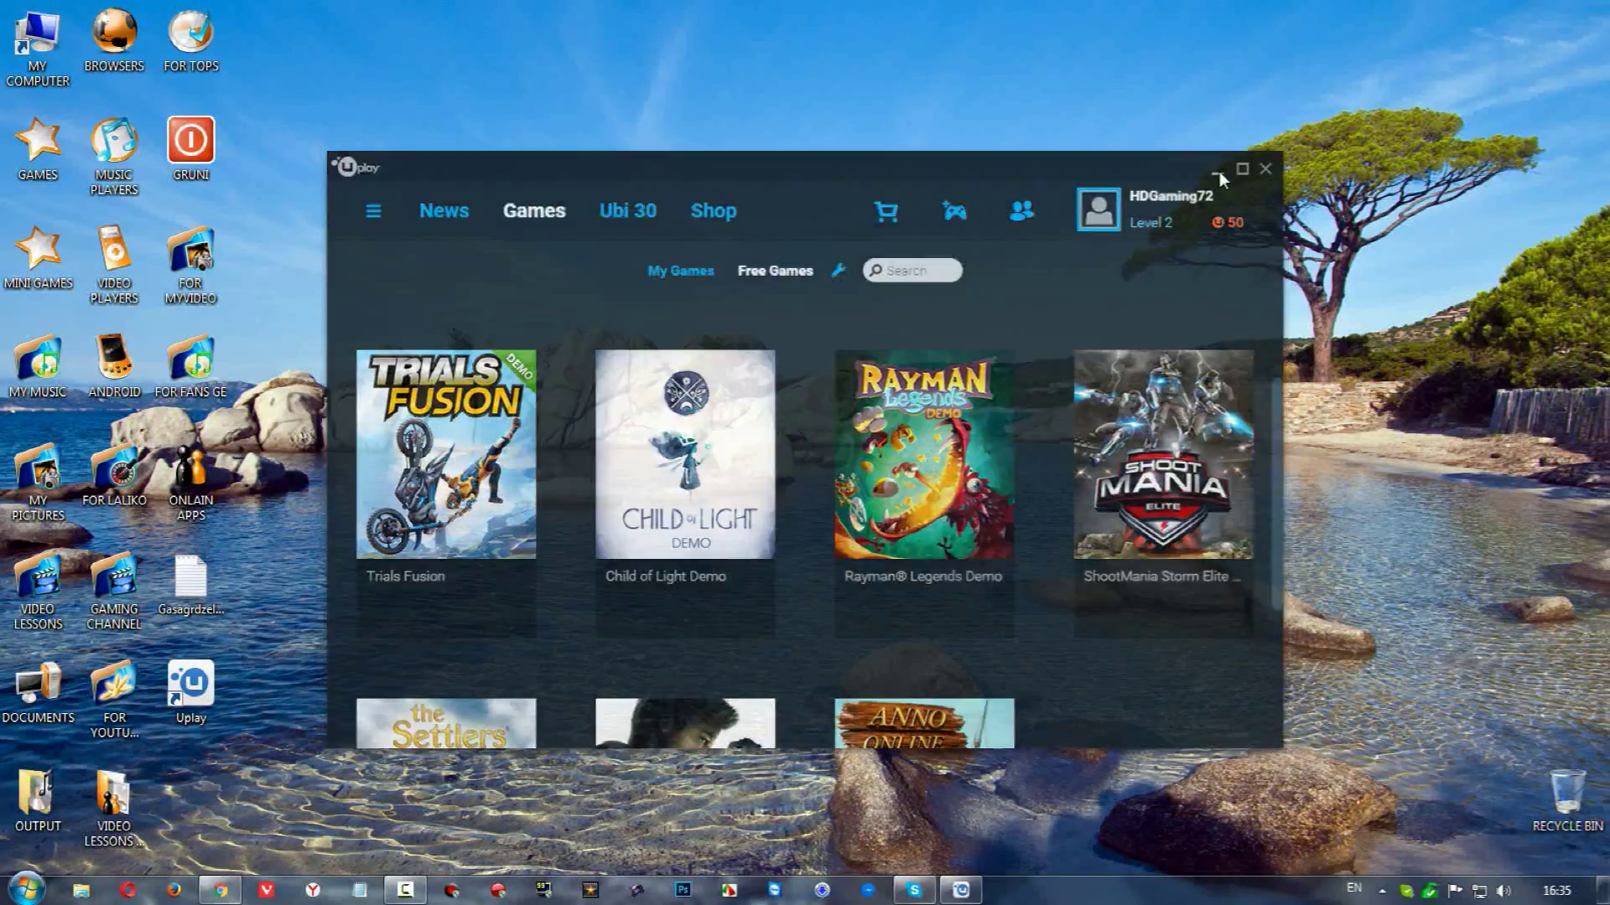
left_click(1220, 168)
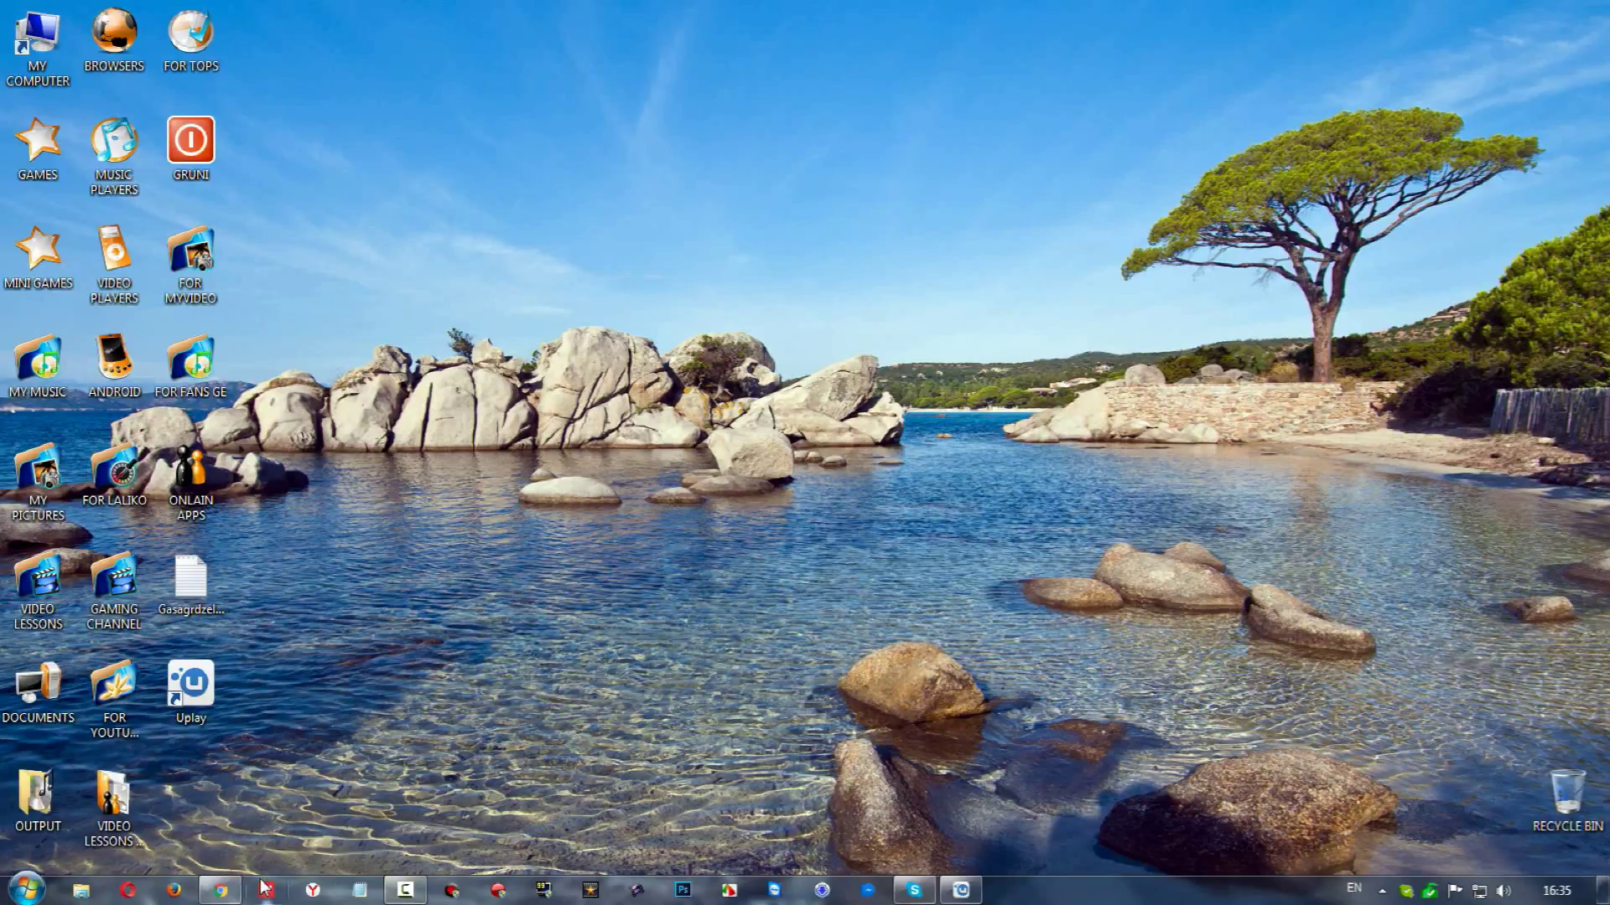
left_click(221, 890)
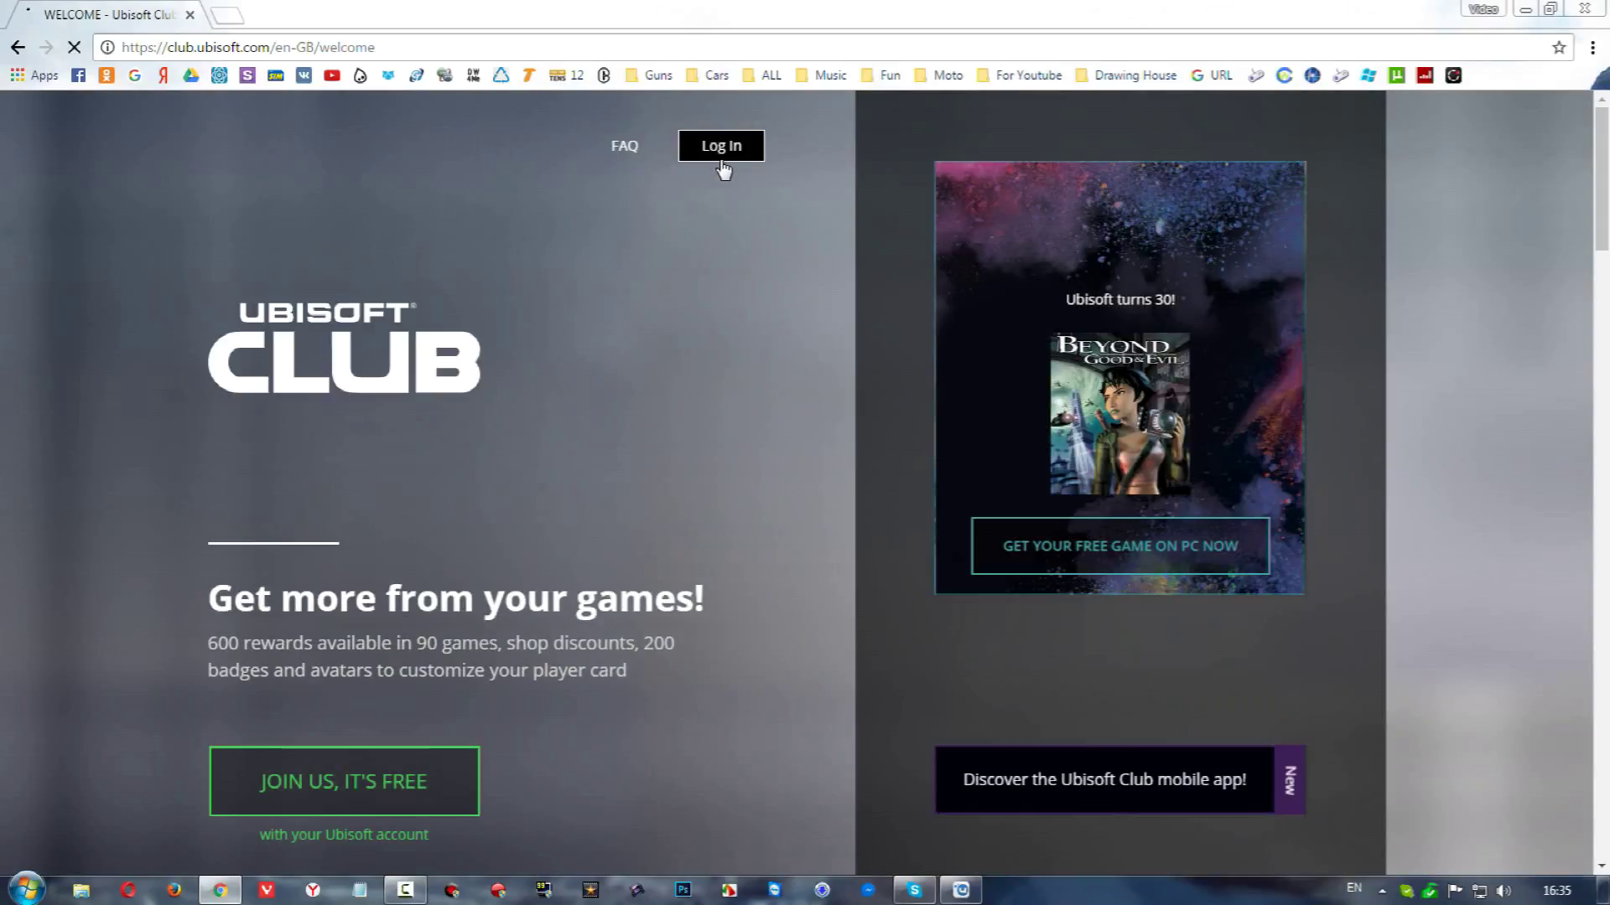
Open the Ubisoft Club login form and fully exit Uplay instead of leaving it in the tray
left_click(722, 166)
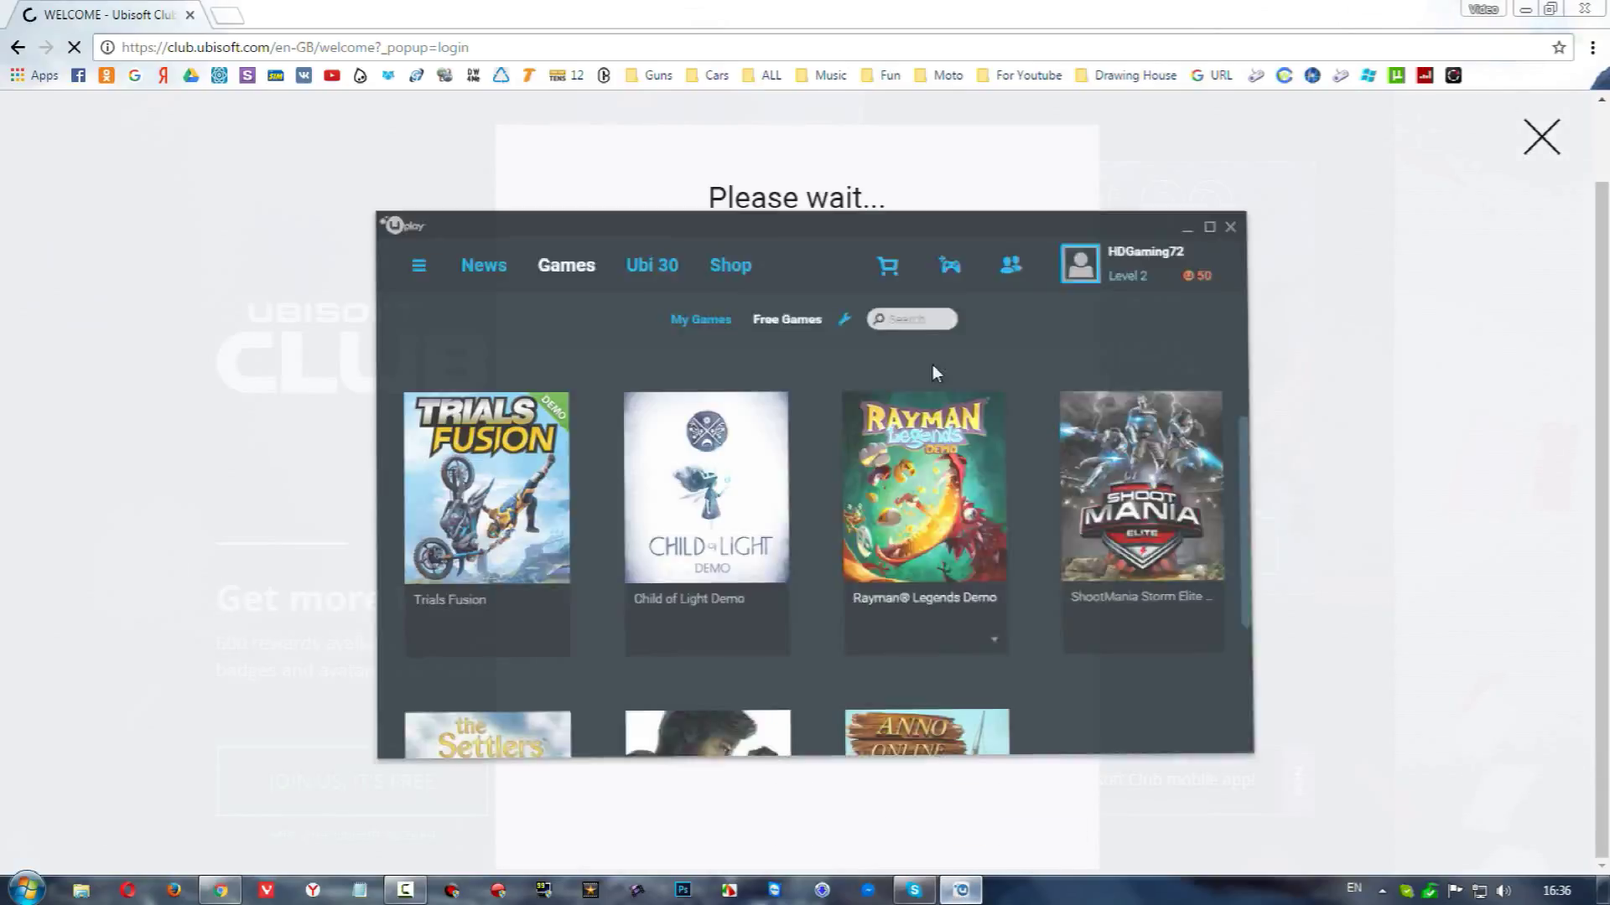
scroll(970, 419, "down", 3)
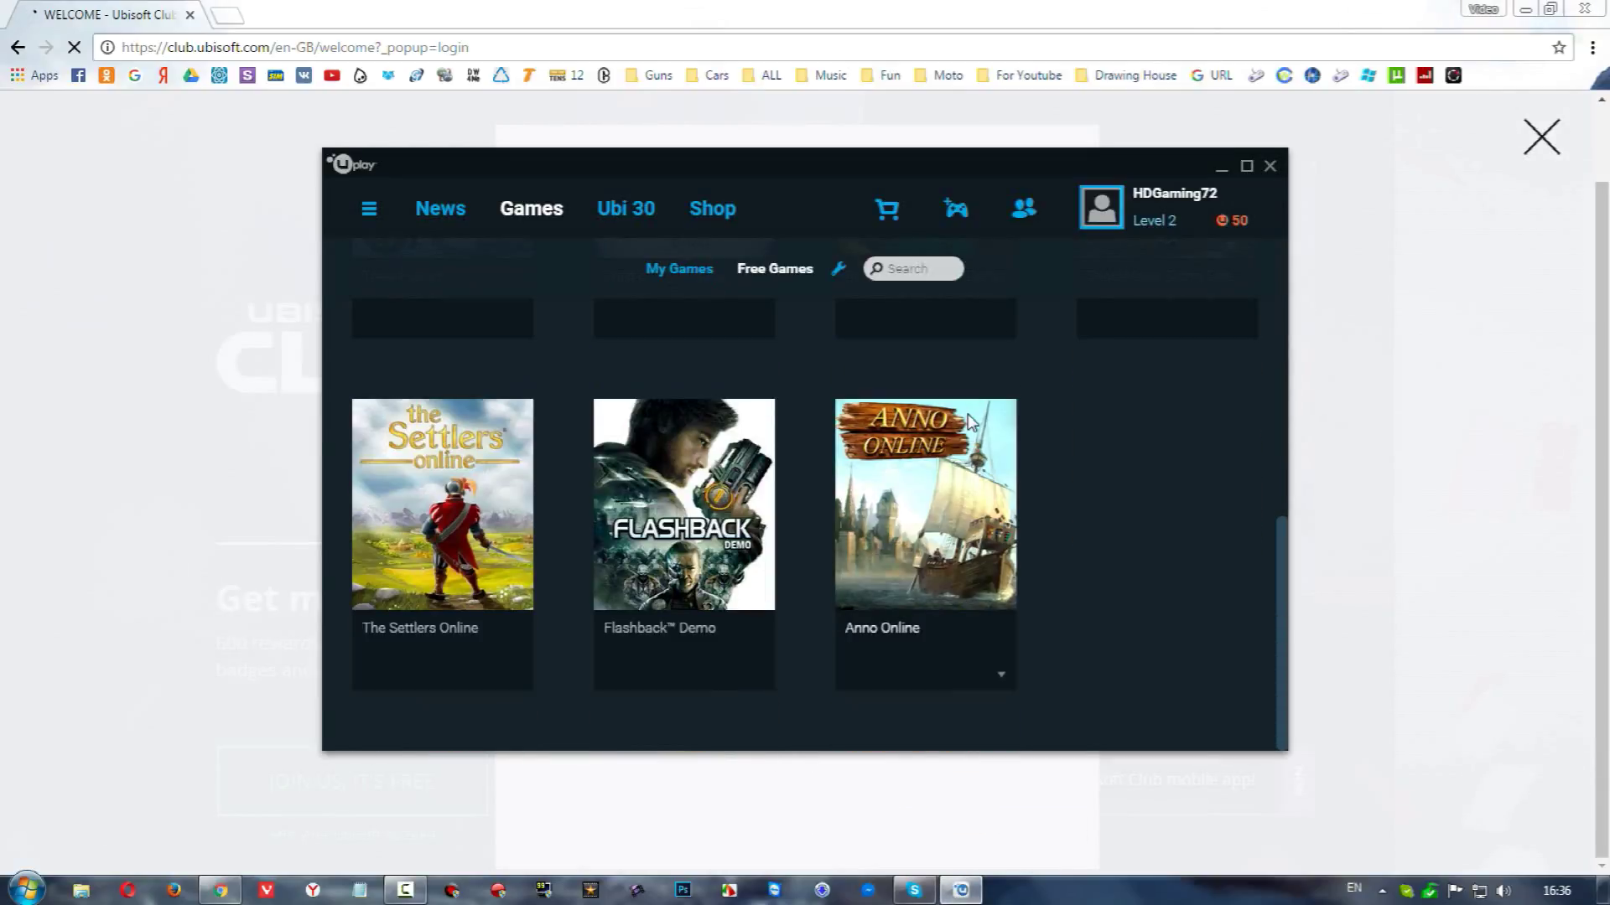
scroll(969, 420, "up", 5)
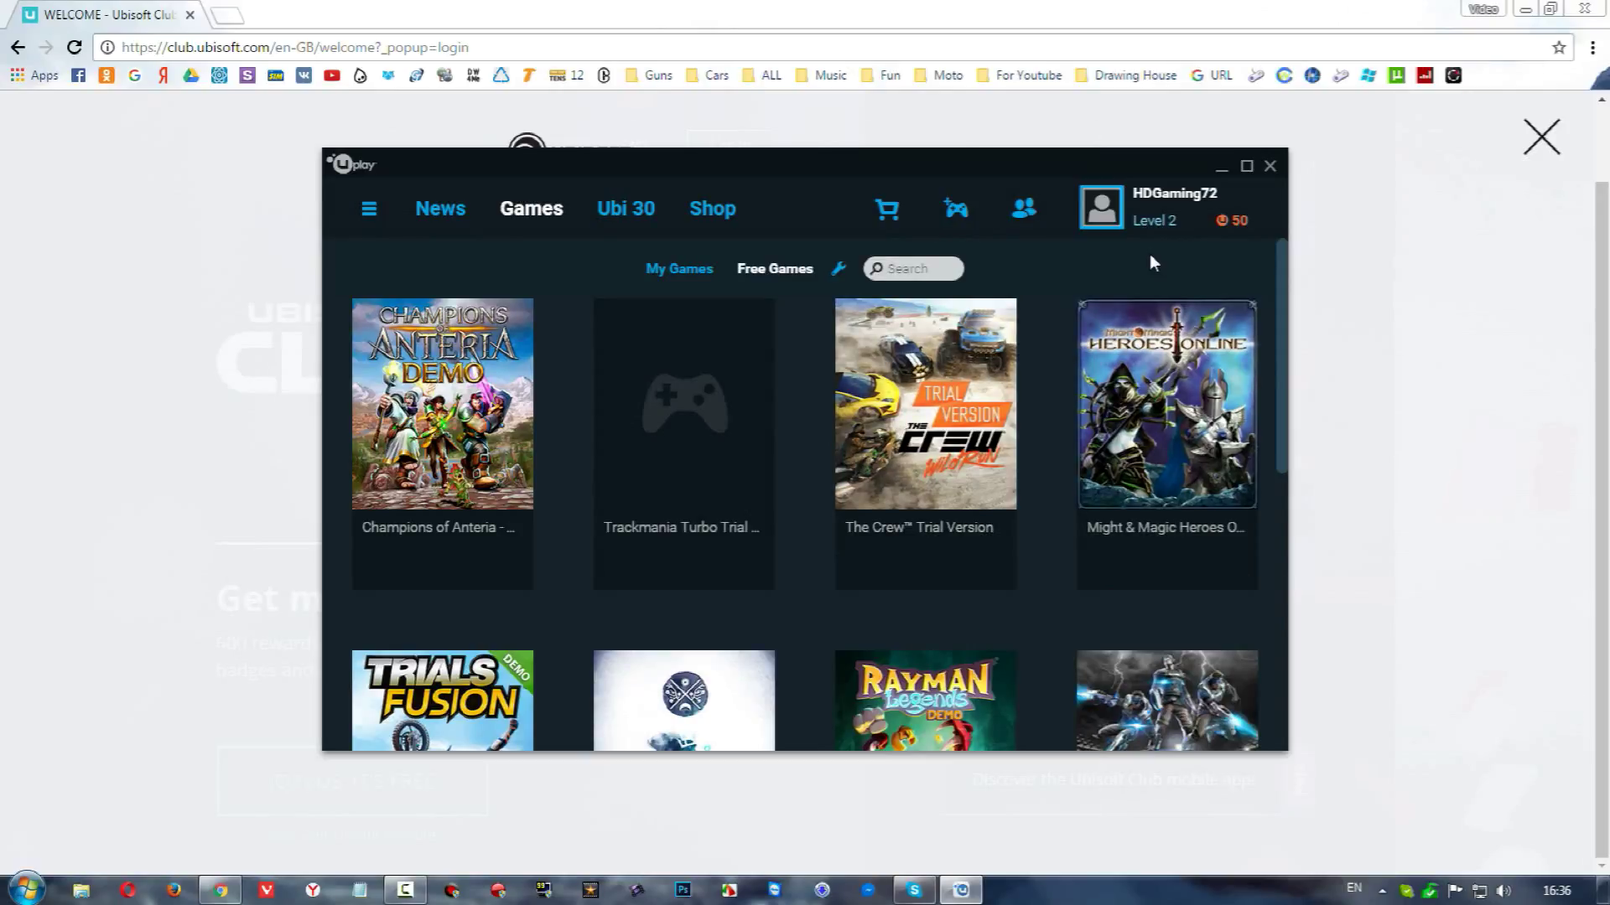
left_click(1266, 167)
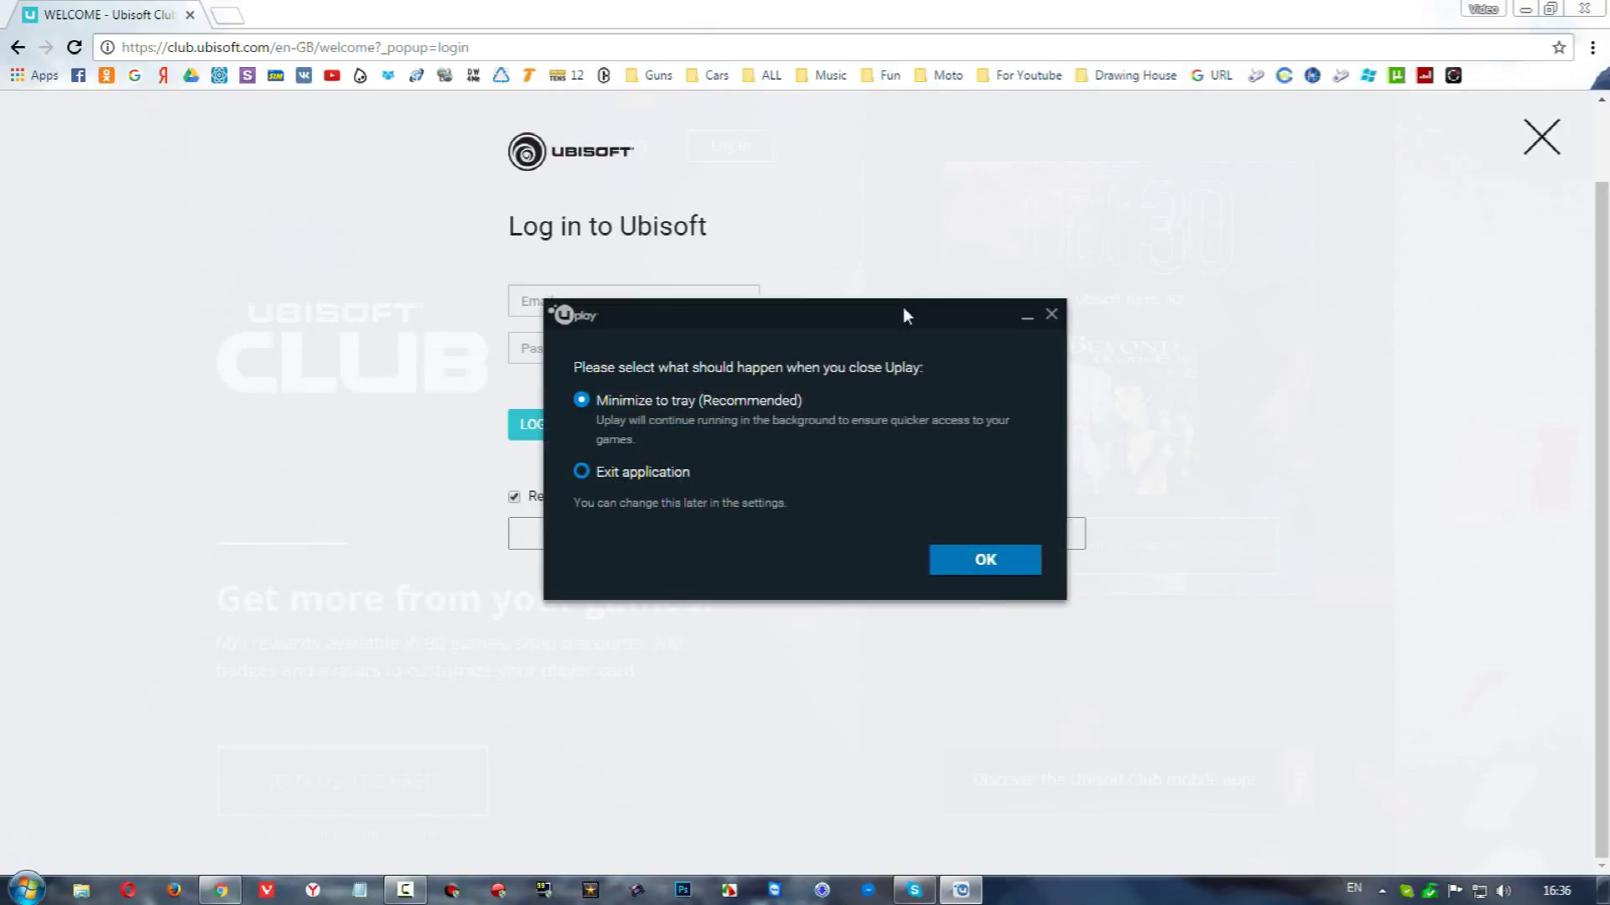
left_click(681, 472)
left_click(981, 577)
Log in to Ubisoft Club with the account email and password, retyping the password once after rejection
left_click(618, 306)
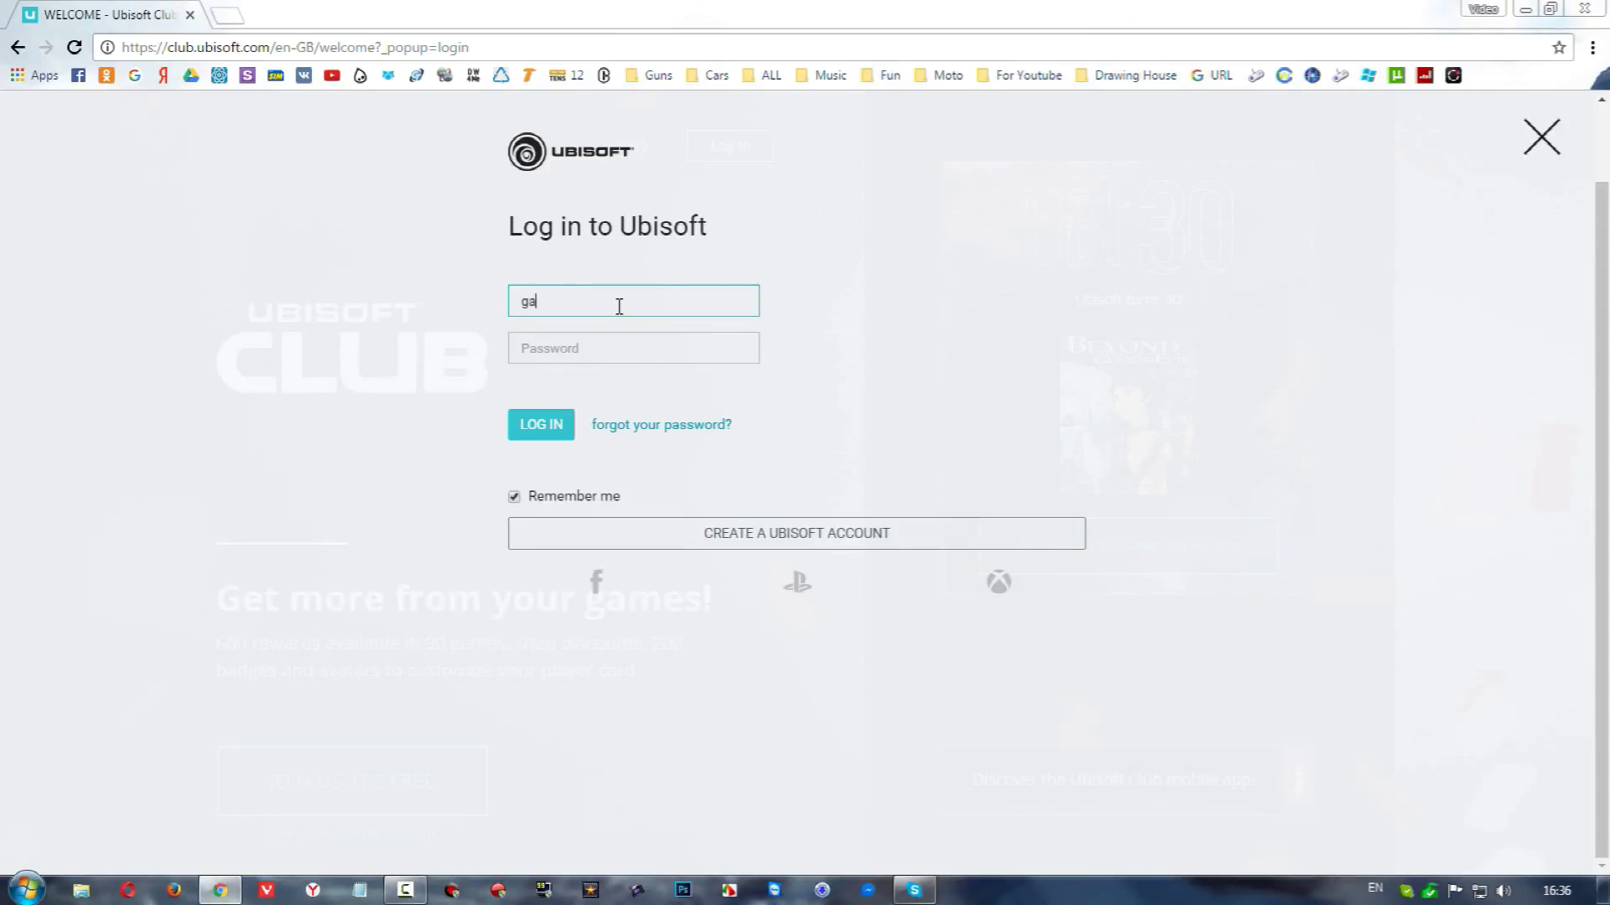
key("Tab")
type("••")
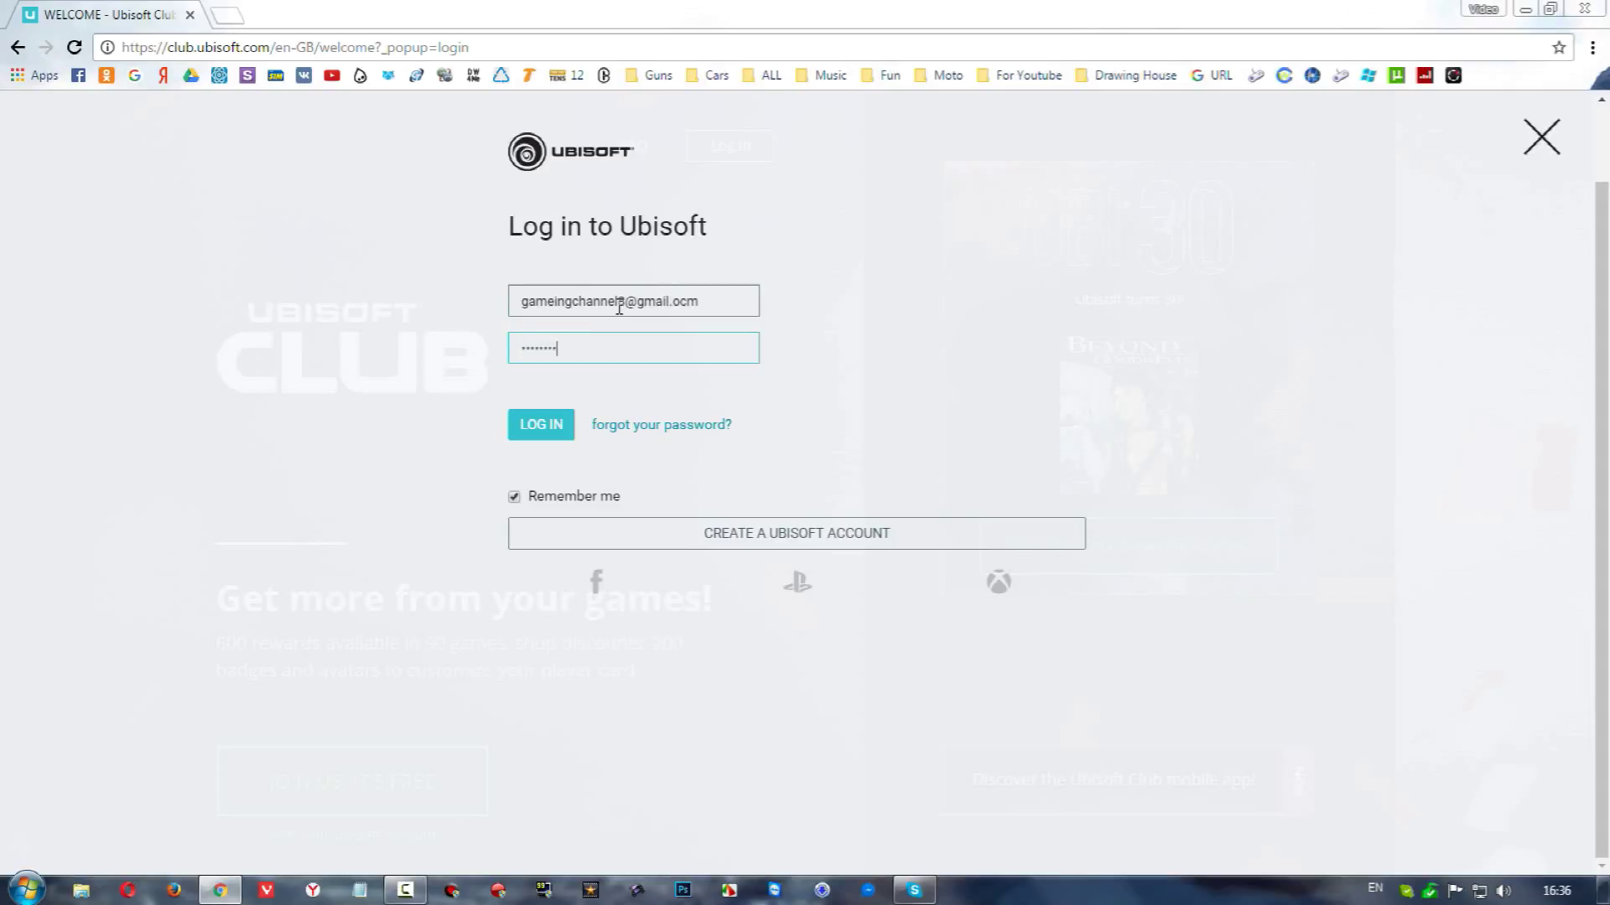
key("Return")
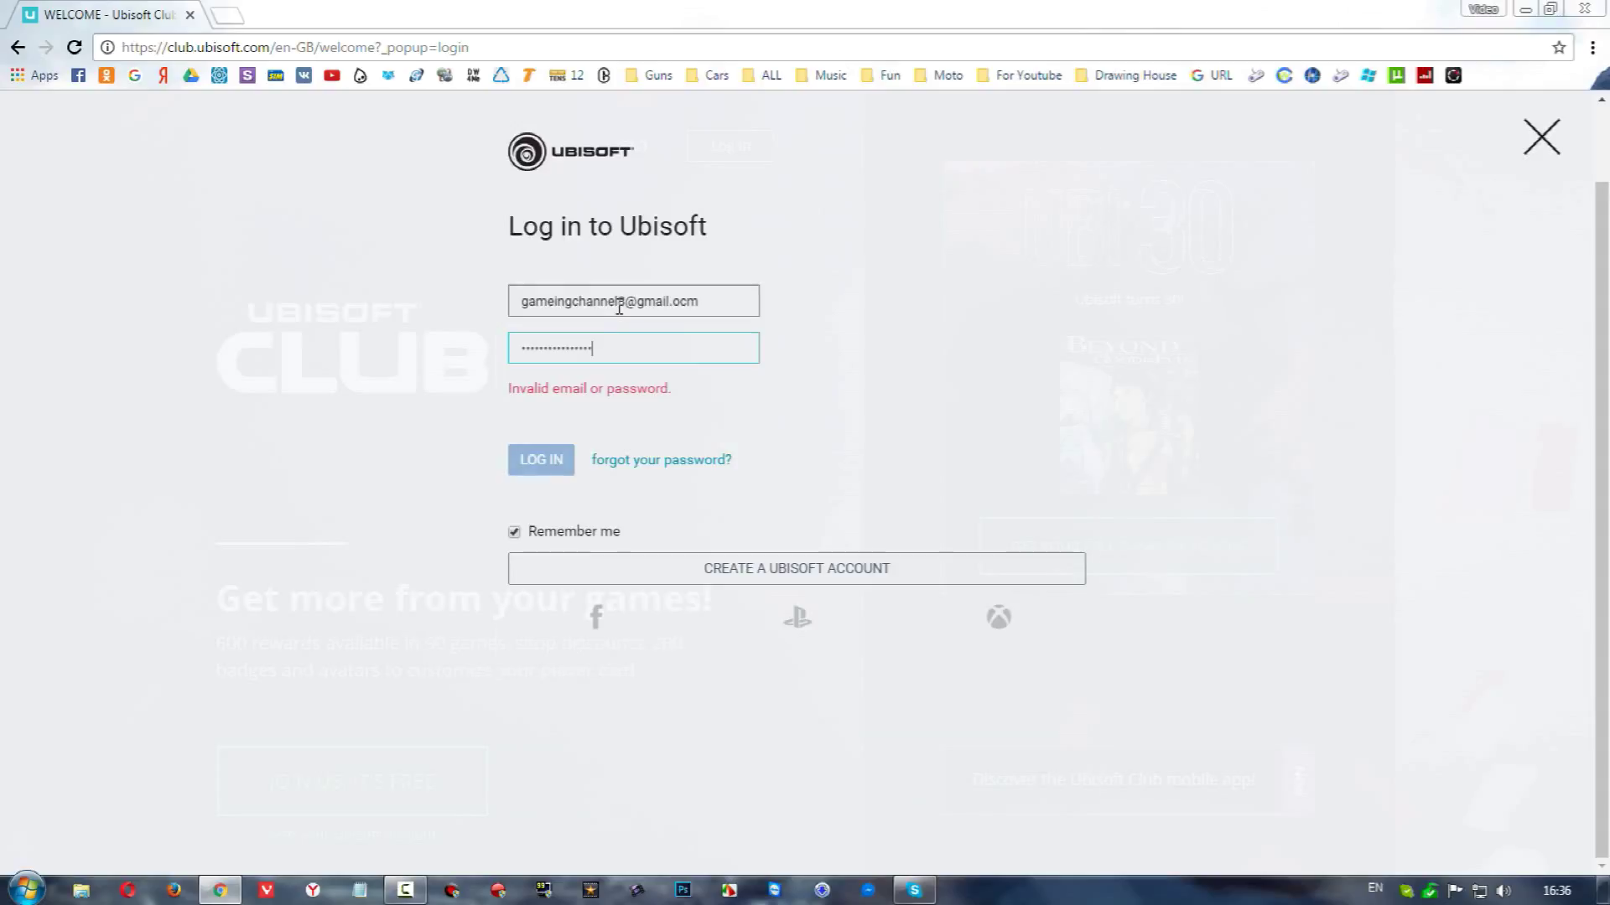
left_click_drag(615, 348, 501, 349)
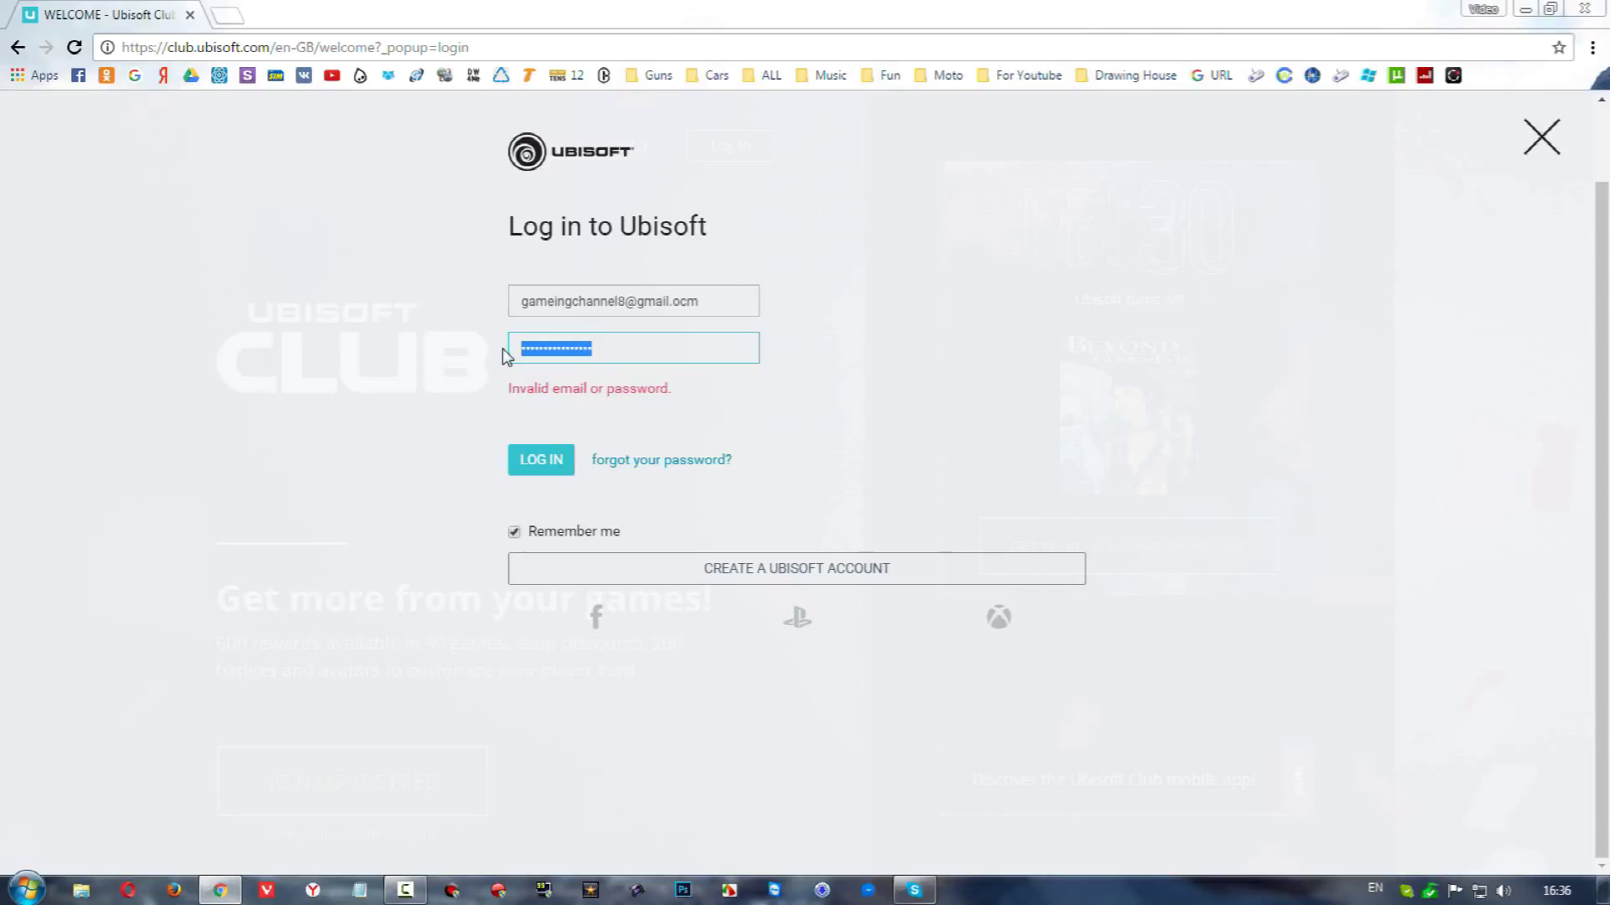
type("••••••••••••••••")
key("Return")
Submit a Ubisoft Club password-reset request for the account's email address, then close Chrome and reopen the mail browser
left_click(628, 465)
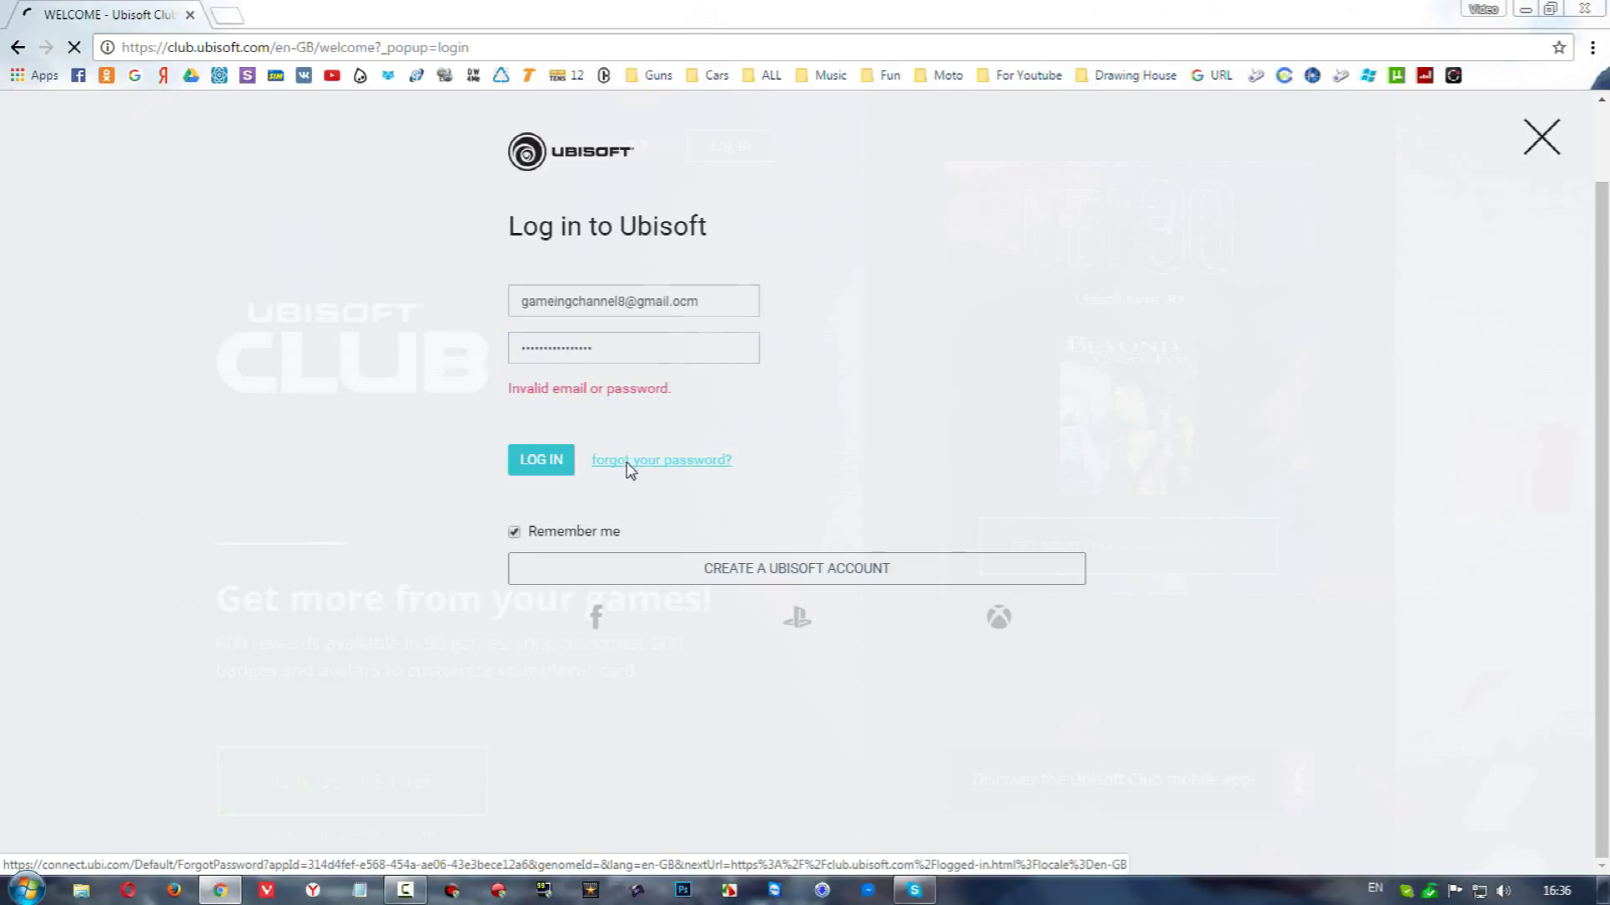
left_click(612, 425)
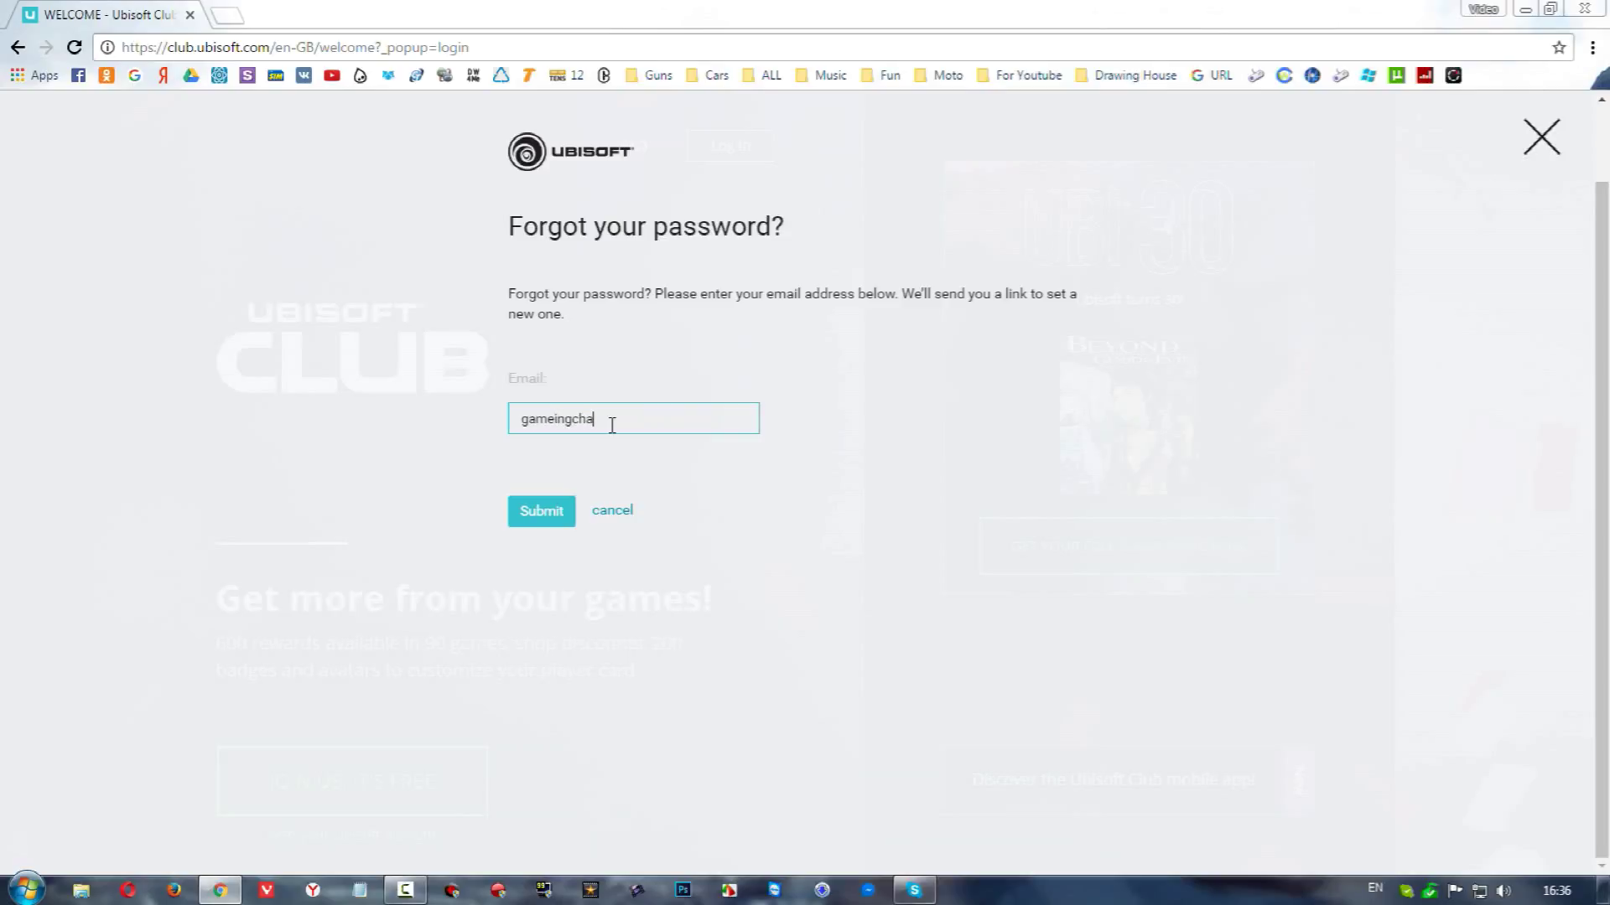
key("Return")
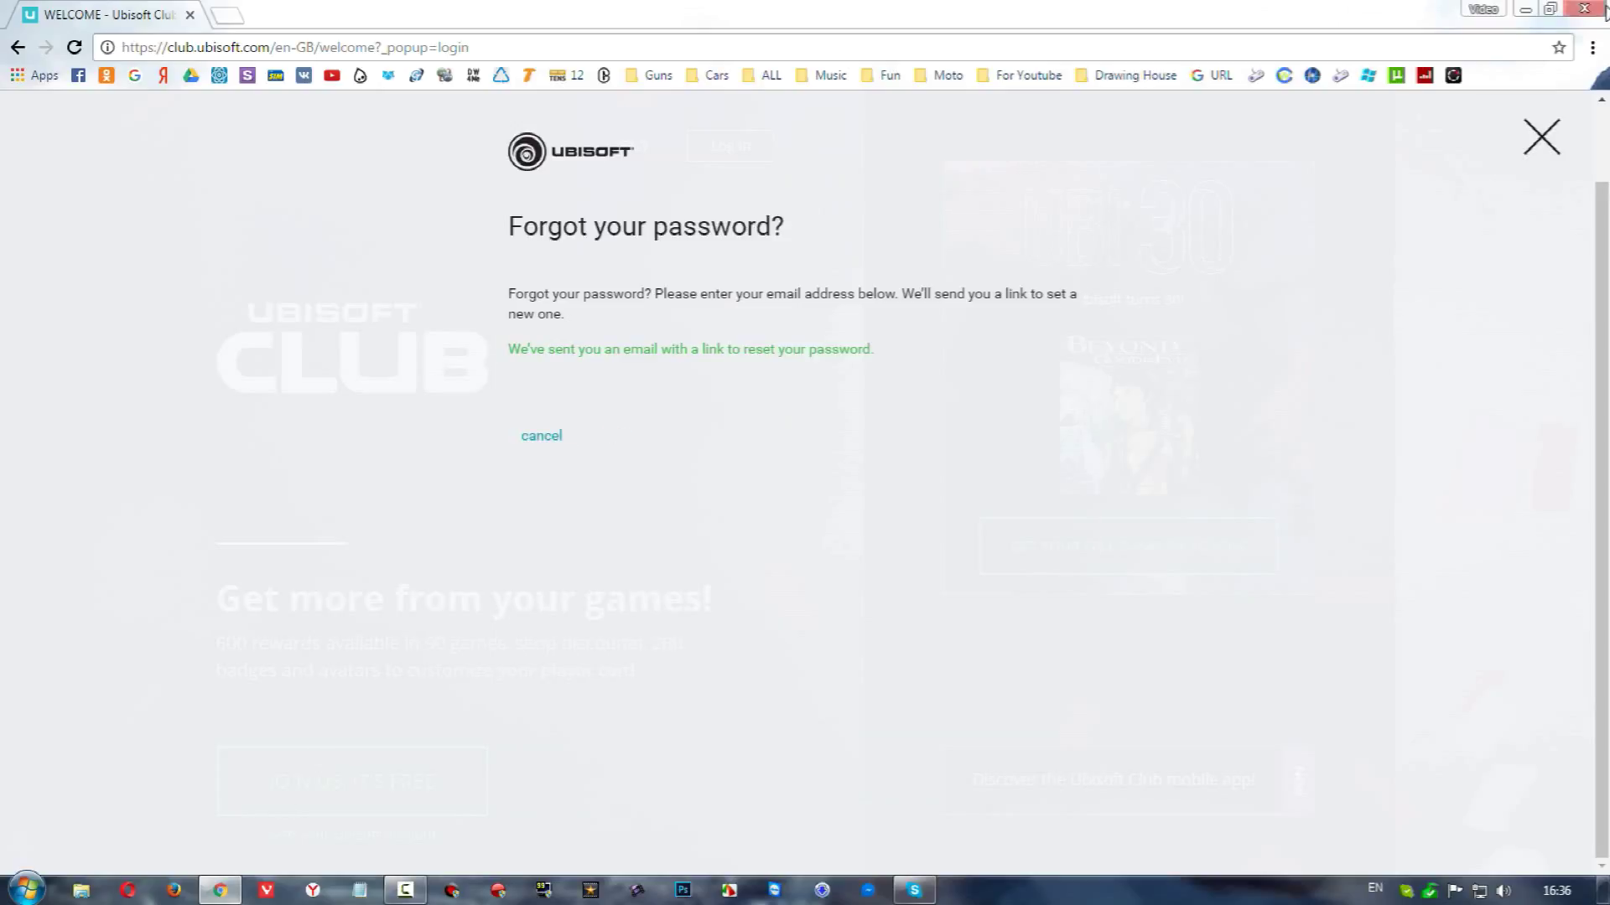
key("alt+F4")
left_click(266, 889)
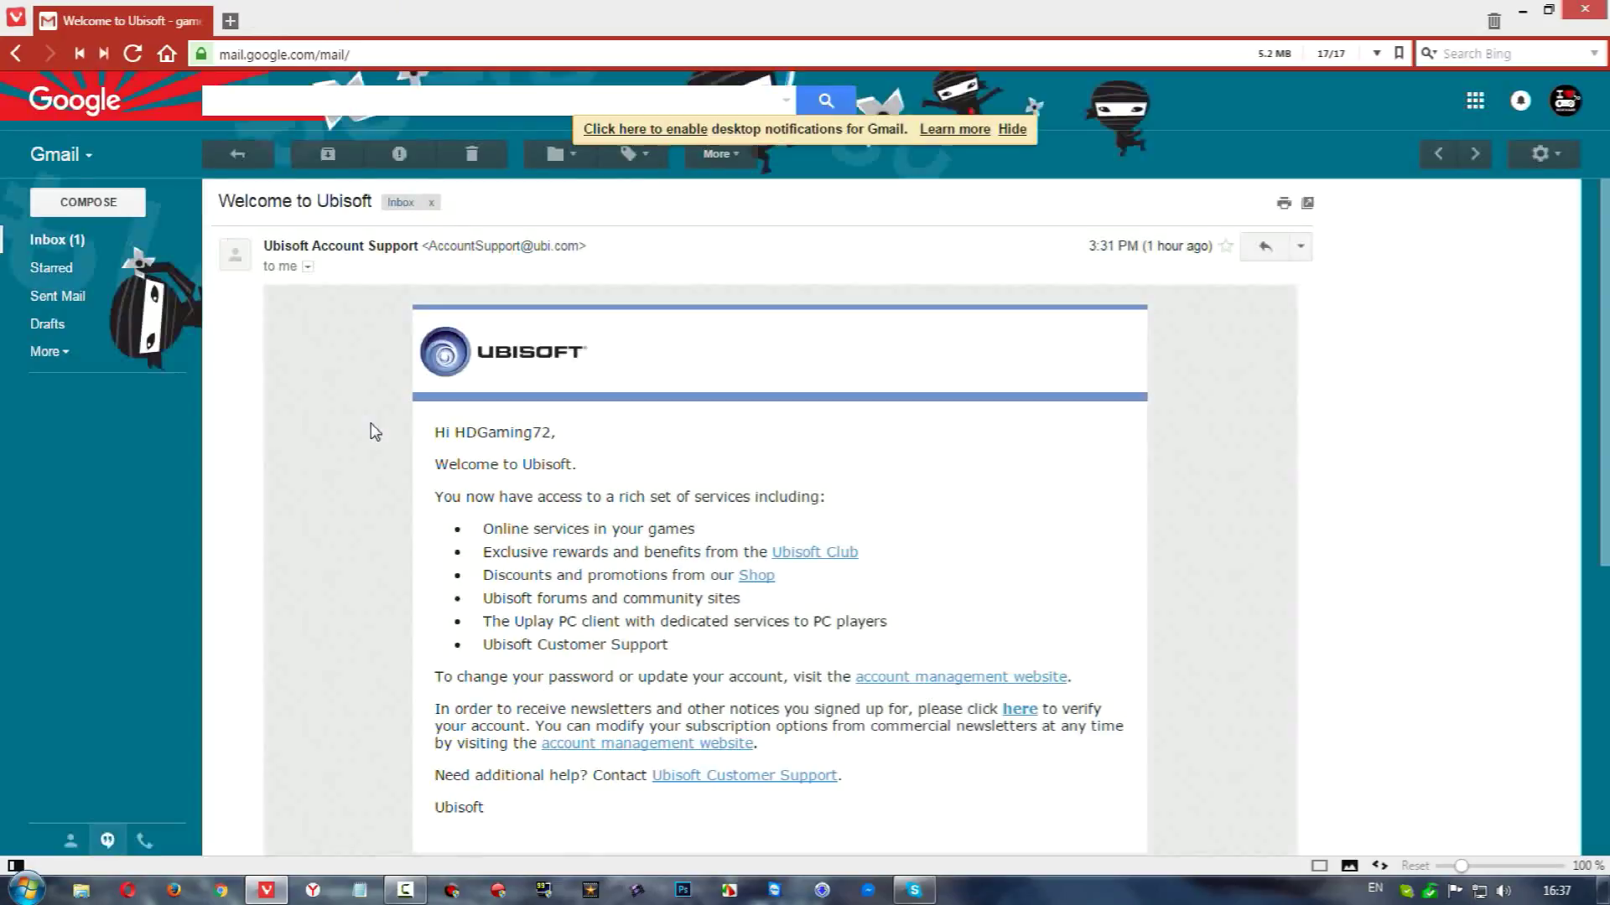
Go back to the Gmail inbox and open the 'Ubisoft Password Change Request' email
left_click(236, 159)
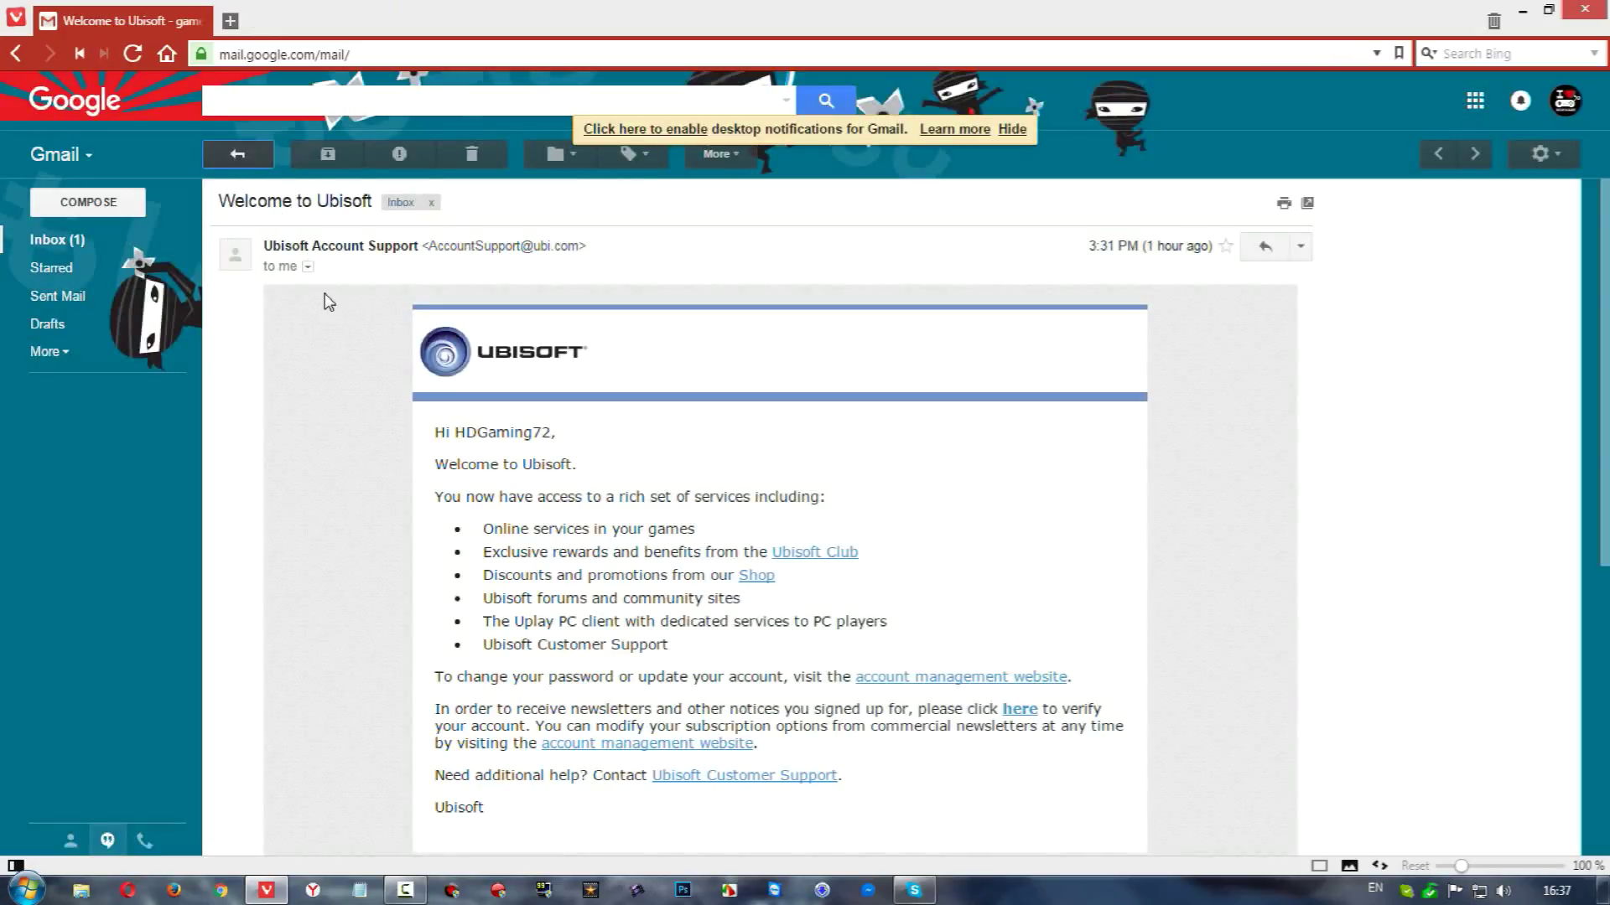
left_click(472, 267)
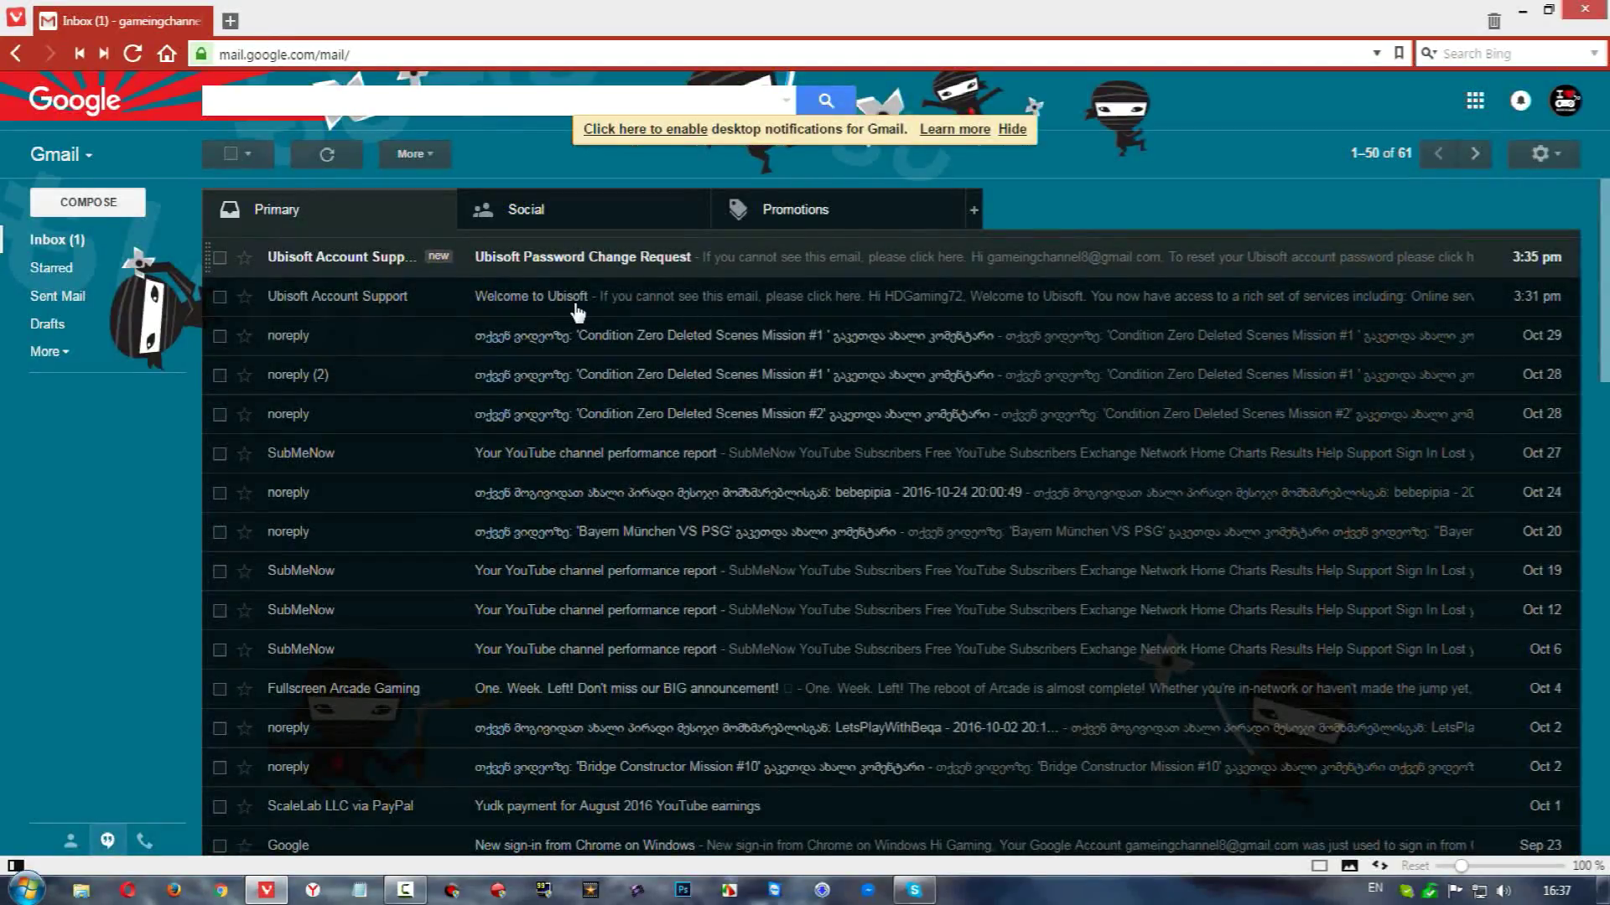